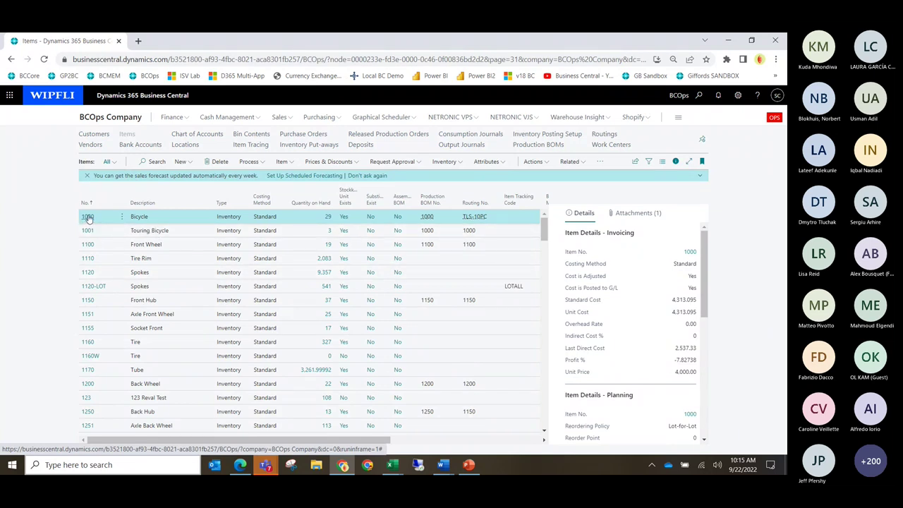
Open the item card for item 1000 Bicycle and review its general and Inventory details
{"action": "left_click", "coordinate": [88, 217]}
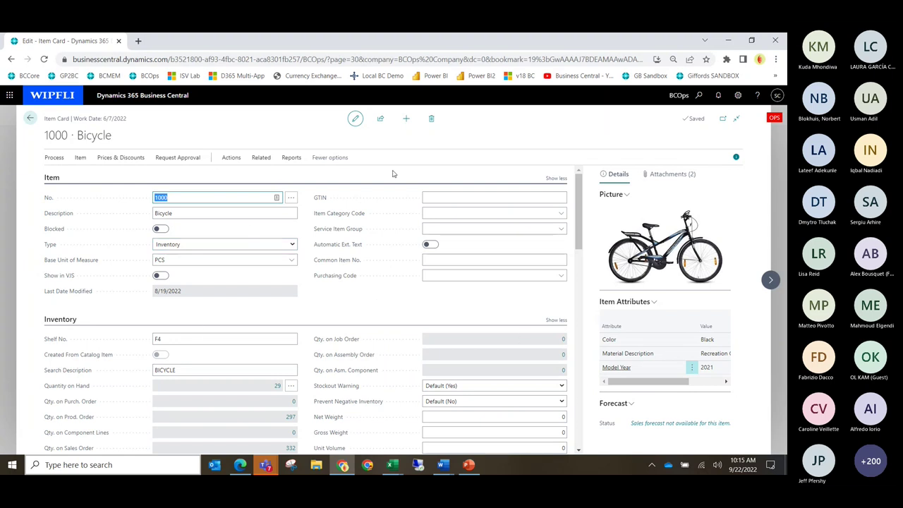
{"action": "scroll", "coordinate": [318, 352], "scroll_direction": "down", "scroll_amount": 1}
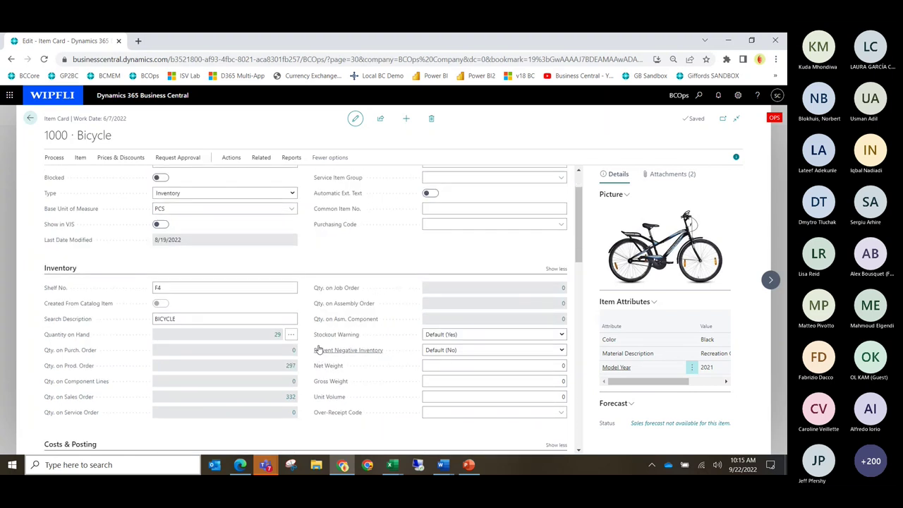
{"action": "scroll", "coordinate": [318, 350], "scroll_direction": "down", "scroll_amount": 1}
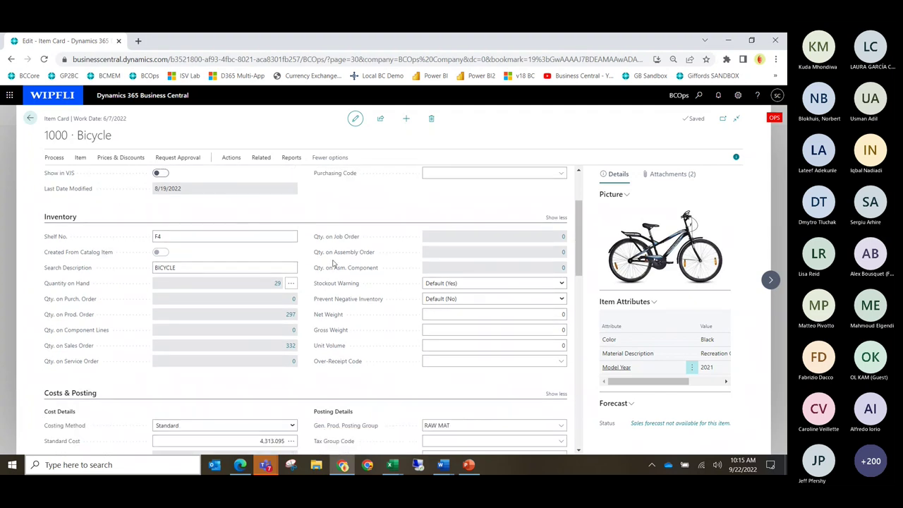
{"action": "mouse_move", "coordinate": [346, 254]}
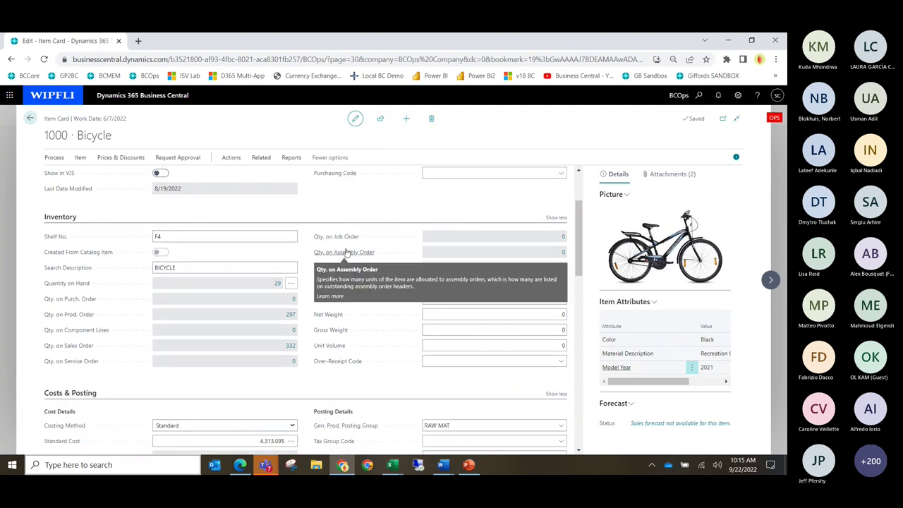
Review the available Costing Method options in the item's Costs & Posting section, keeping Standard
{"action": "scroll", "coordinate": [280, 238], "scroll_direction": "down", "scroll_amount": 4}
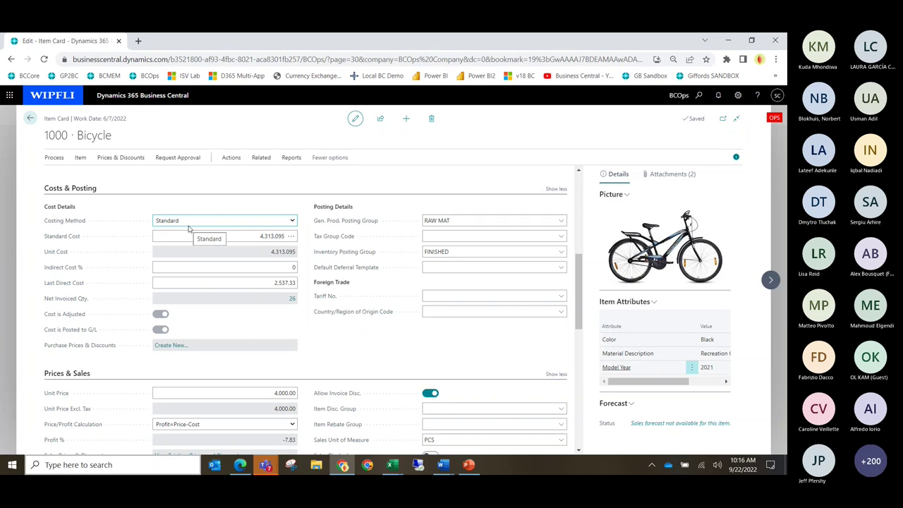
{"action": "left_click", "coordinate": [292, 222]}
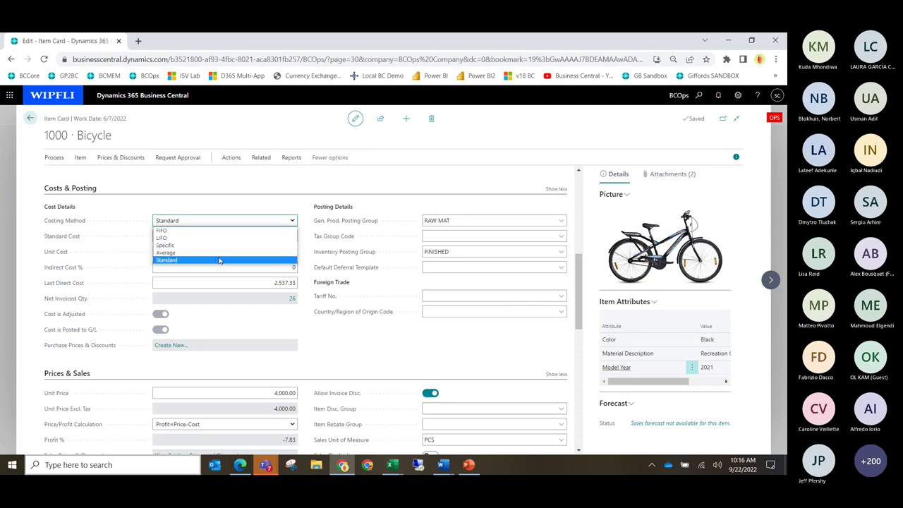
{"action": "left_click", "coordinate": [236, 198]}
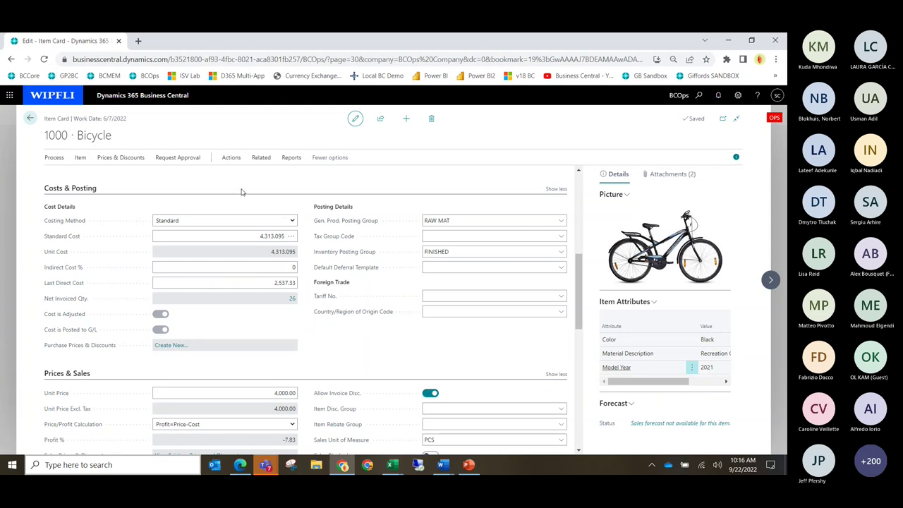
{"action": "left_click", "coordinate": [293, 221]}
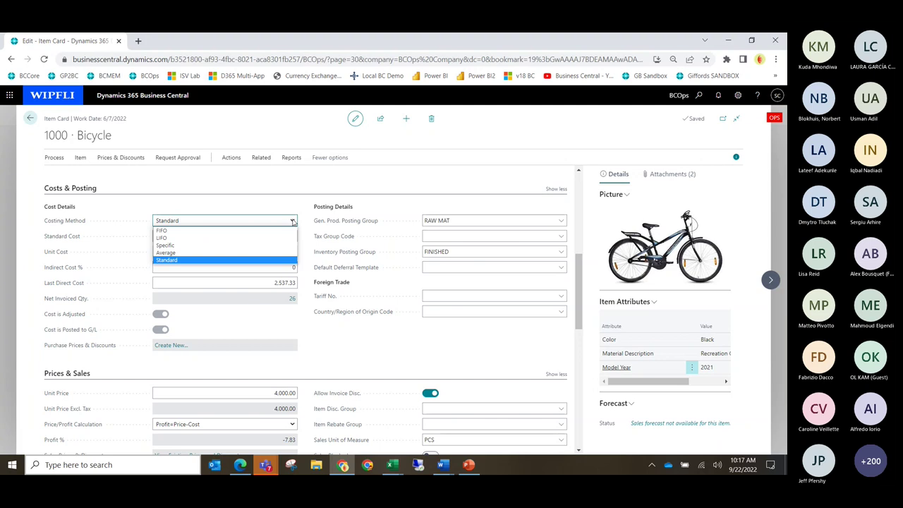
{"action": "left_click", "coordinate": [292, 208]}
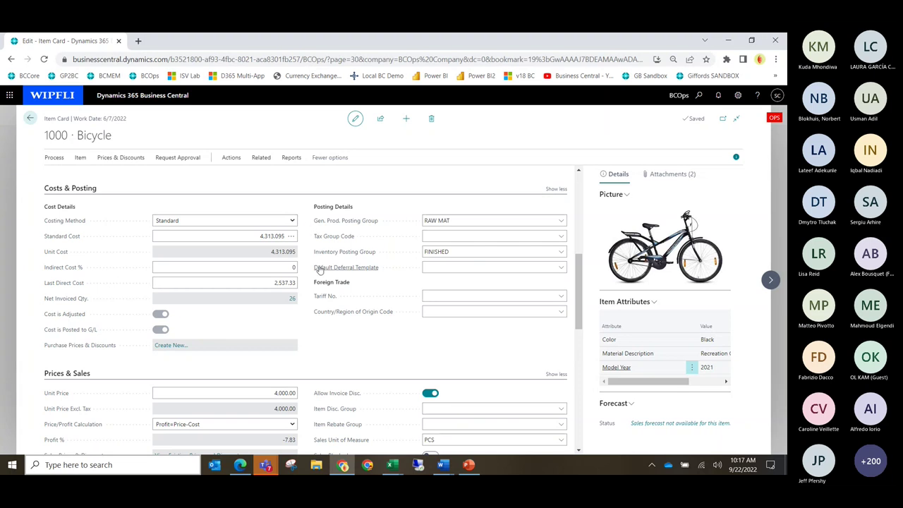
Review the item's Replenishment System and Manufacturing Policy options, keeping Prod. Order and Make-to-Stock
{"action": "scroll", "coordinate": [319, 265], "scroll_direction": "down", "scroll_amount": 1}
{"action": "scroll", "coordinate": [319, 266], "scroll_direction": "down", "scroll_amount": 5}
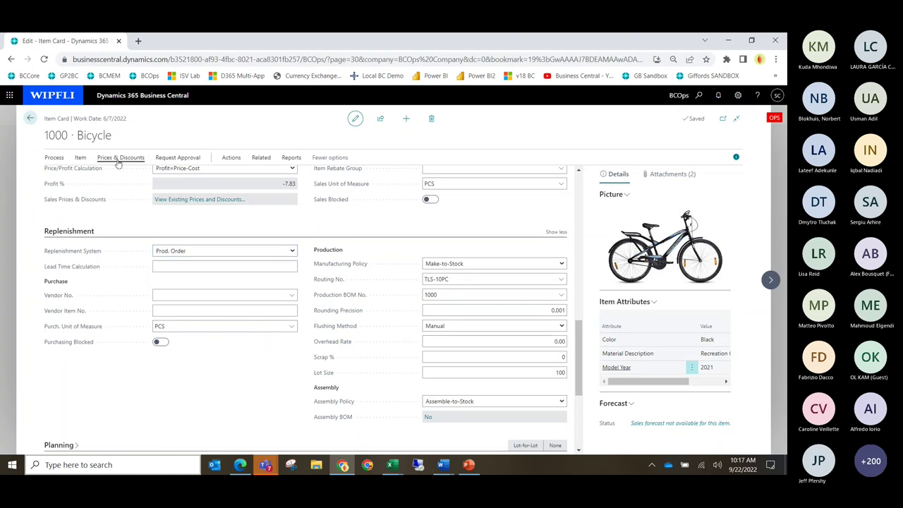
{"action": "left_click", "coordinate": [214, 253]}
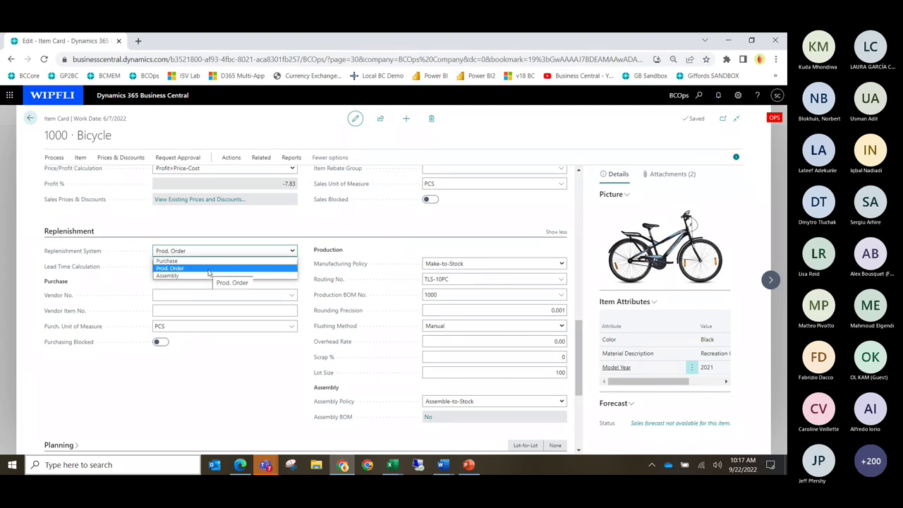
{"action": "left_click", "coordinate": [209, 269]}
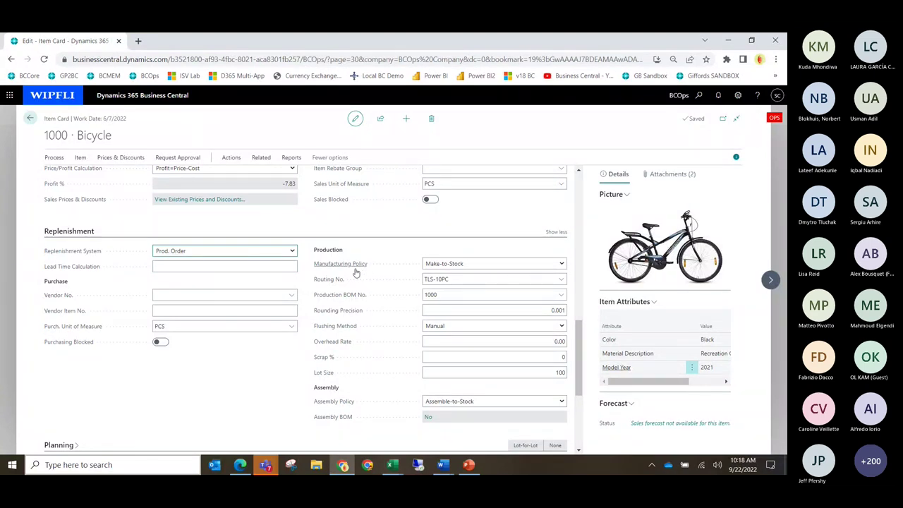
{"action": "left_click", "coordinate": [563, 265]}
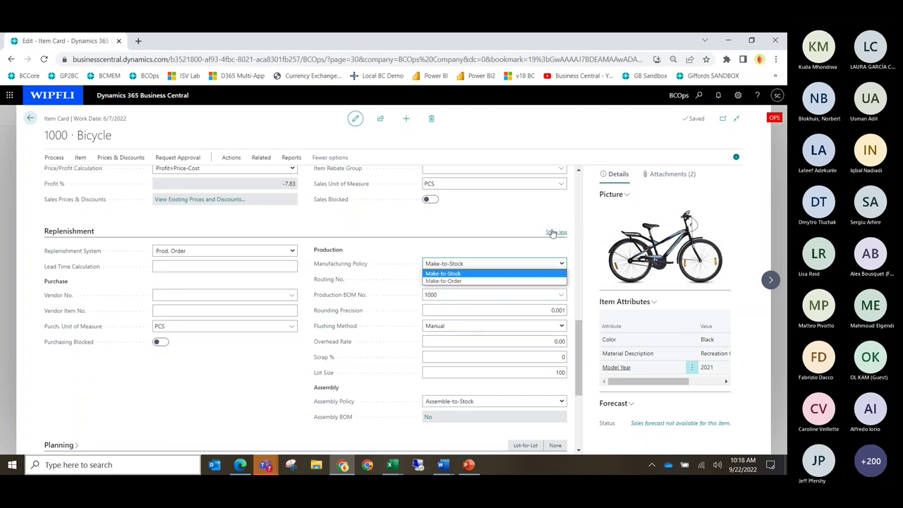
{"action": "left_click", "coordinate": [437, 273]}
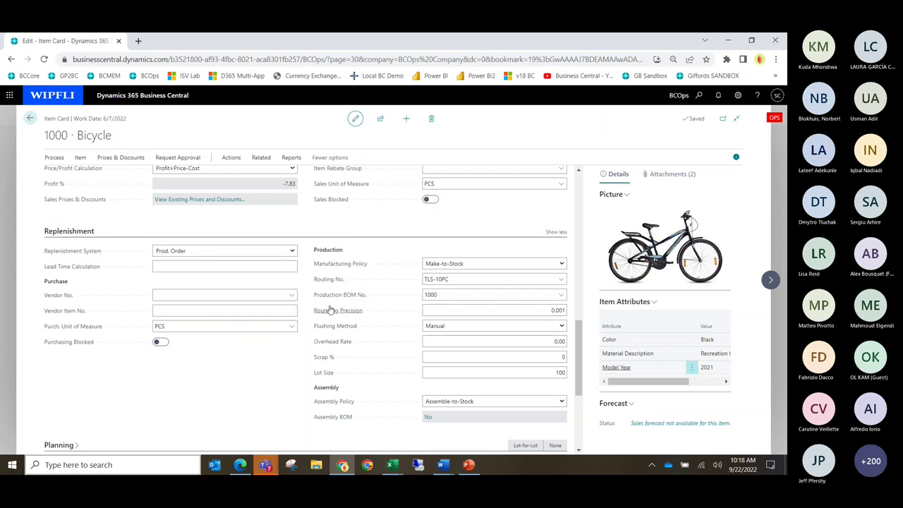
Review the Flushing Method description and options in the item's production settings, keeping Manual
{"action": "scroll", "coordinate": [305, 342], "scroll_direction": "down", "scroll_amount": 1}
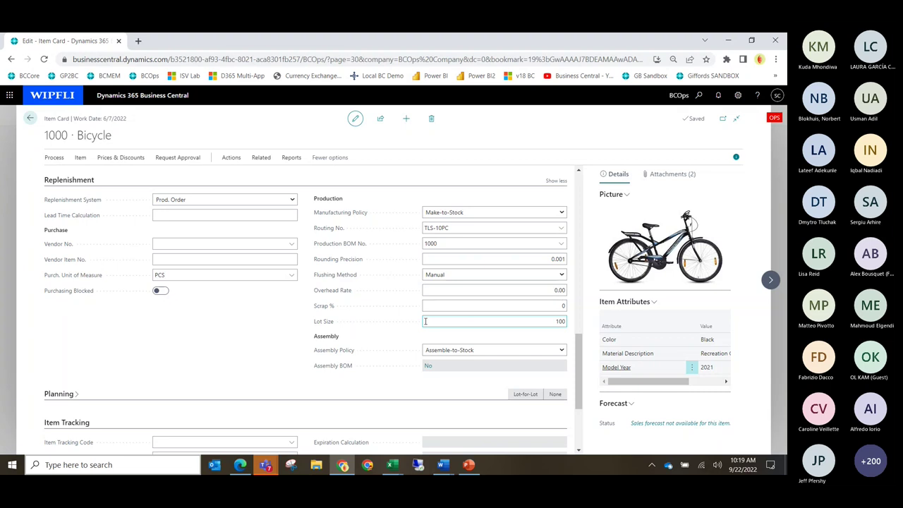
{"action": "scroll", "coordinate": [389, 308], "scroll_direction": "down", "scroll_amount": 1}
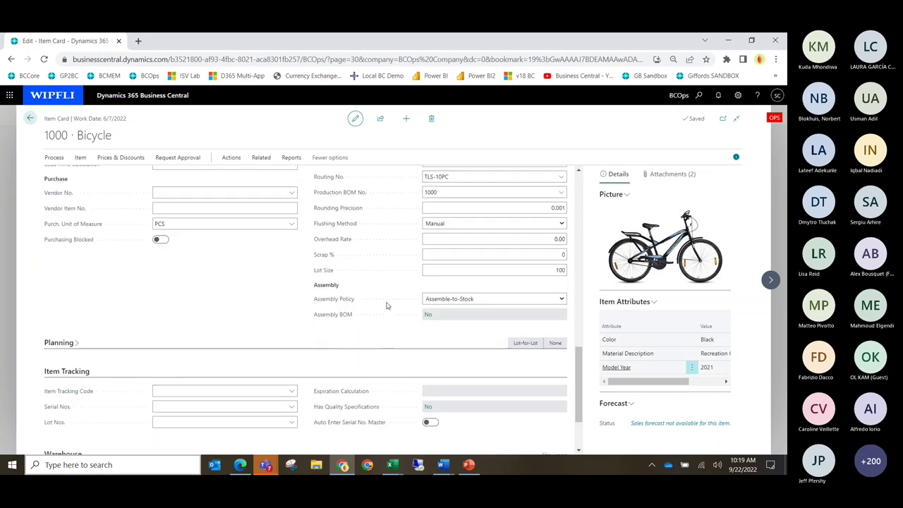
{"action": "scroll", "coordinate": [387, 306], "scroll_direction": "down", "scroll_amount": 1}
{"action": "scroll", "coordinate": [371, 223], "scroll_direction": "up", "scroll_amount": 1}
{"action": "mouse_move", "coordinate": [357, 228]}
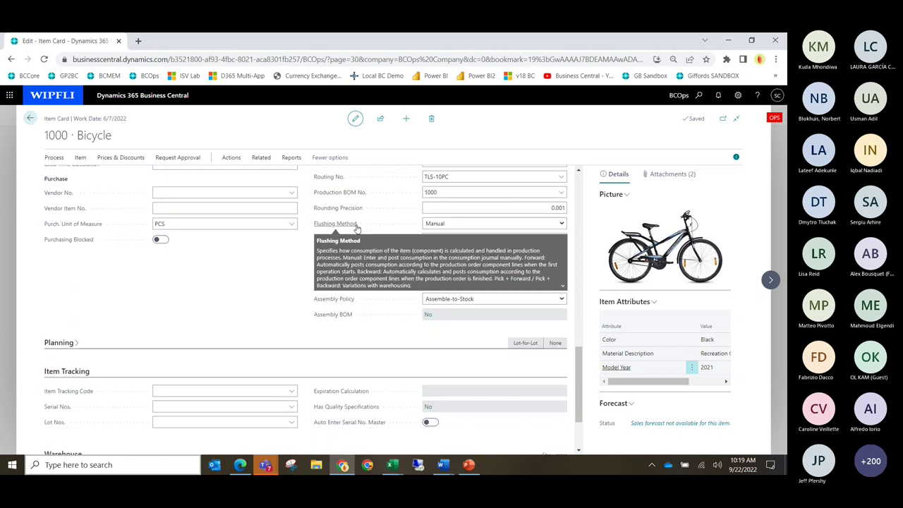
{"action": "left_click", "coordinate": [445, 225]}
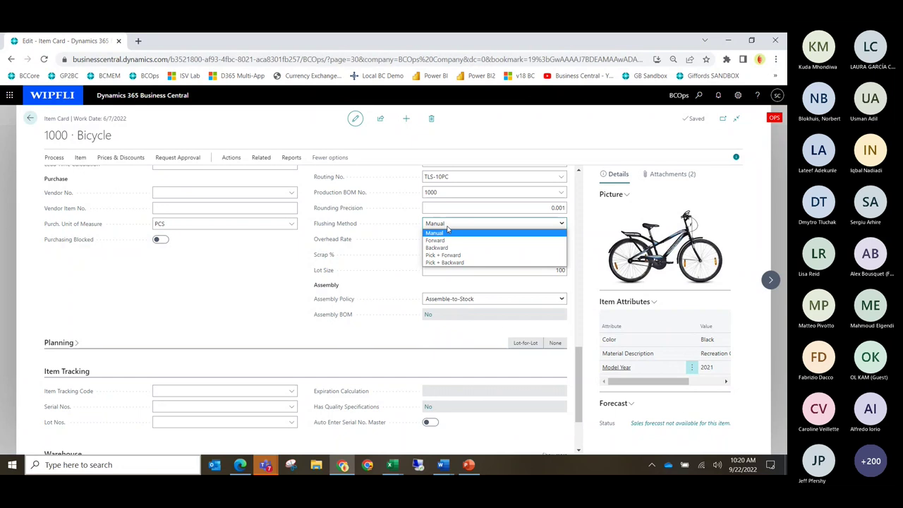
{"action": "left_click", "coordinate": [447, 232]}
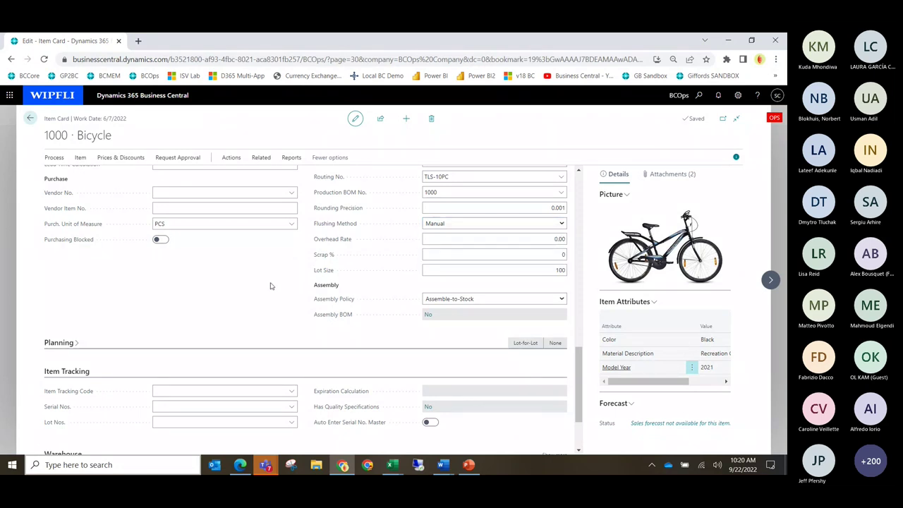
Expand the item's Planning section and review its reordering policy and planning parameters
{"action": "scroll", "coordinate": [269, 286], "scroll_direction": "down", "scroll_amount": 1}
{"action": "left_click", "coordinate": [67, 293]}
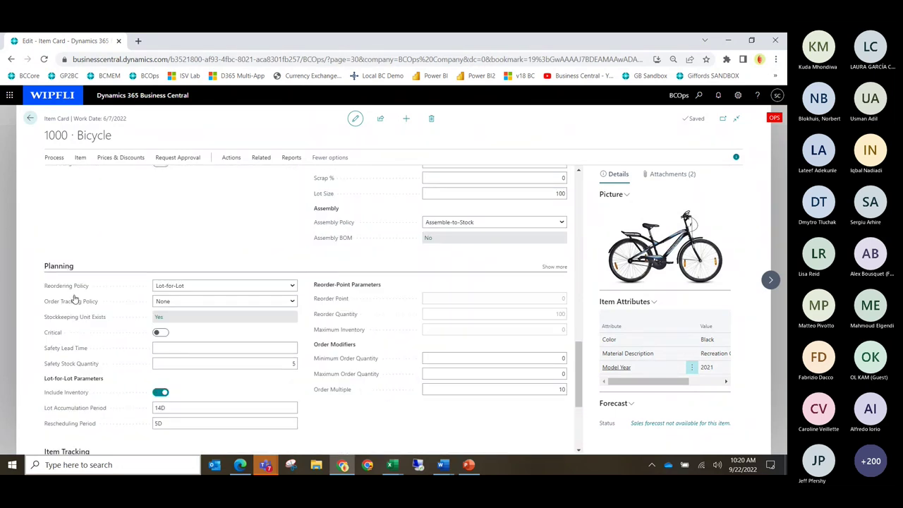
{"action": "mouse_move", "coordinate": [70, 288]}
{"action": "scroll", "coordinate": [284, 240], "scroll_direction": "up", "scroll_amount": 2}
{"action": "scroll", "coordinate": [240, 290], "scroll_direction": "down", "scroll_amount": 2}
Open production BOM 1000 Bicycle for editing from the full BOM list of the item's Production BOM No. field
{"action": "scroll", "coordinate": [356, 352], "scroll_direction": "up", "scroll_amount": 3}
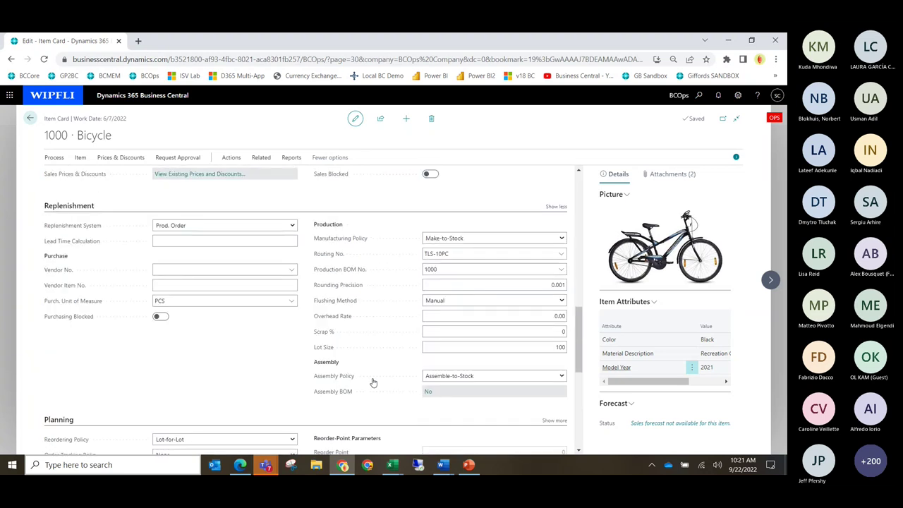
{"action": "left_click", "coordinate": [559, 273]}
{"action": "left_click", "coordinate": [560, 271]}
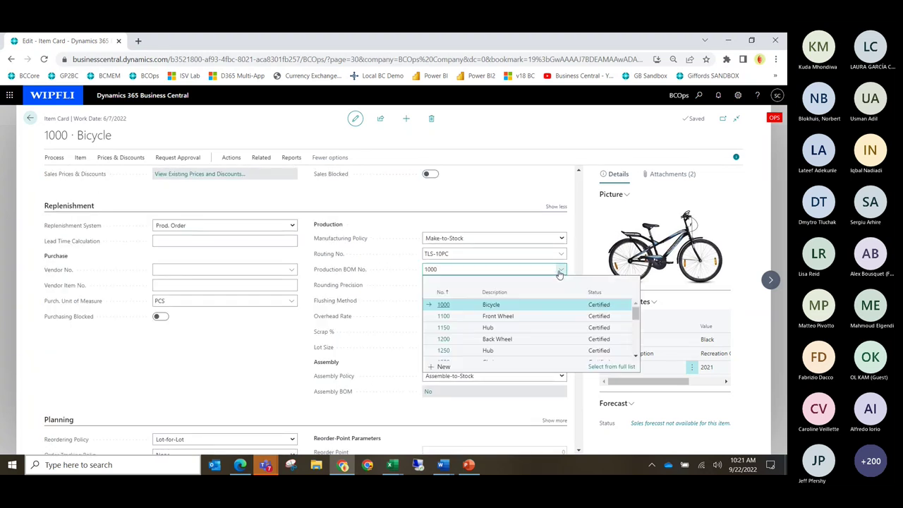
{"action": "left_click", "coordinate": [607, 367]}
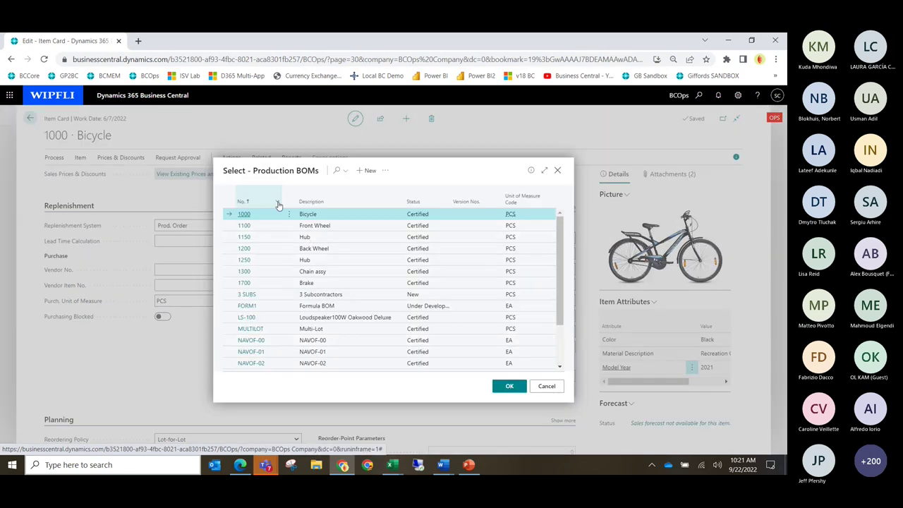
{"action": "left_click", "coordinate": [386, 173]}
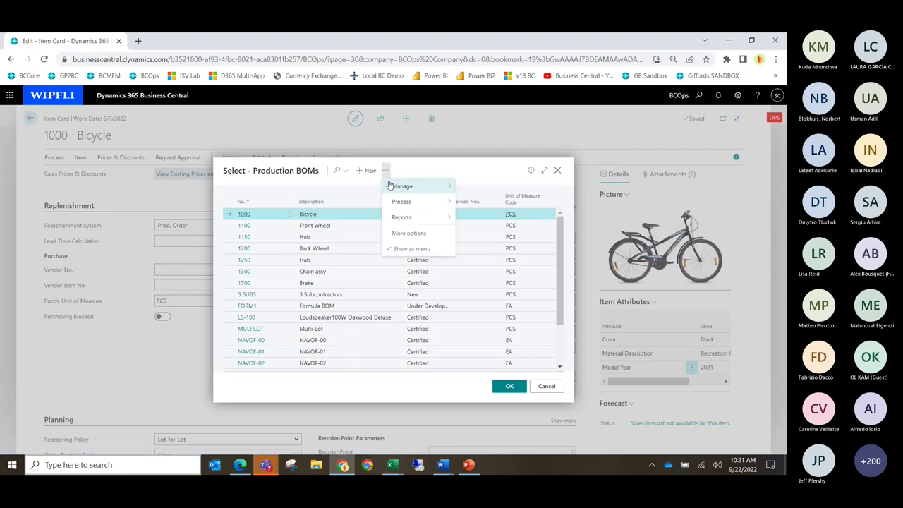
{"action": "mouse_move", "coordinate": [419, 187]}
{"action": "left_click", "coordinate": [469, 186]}
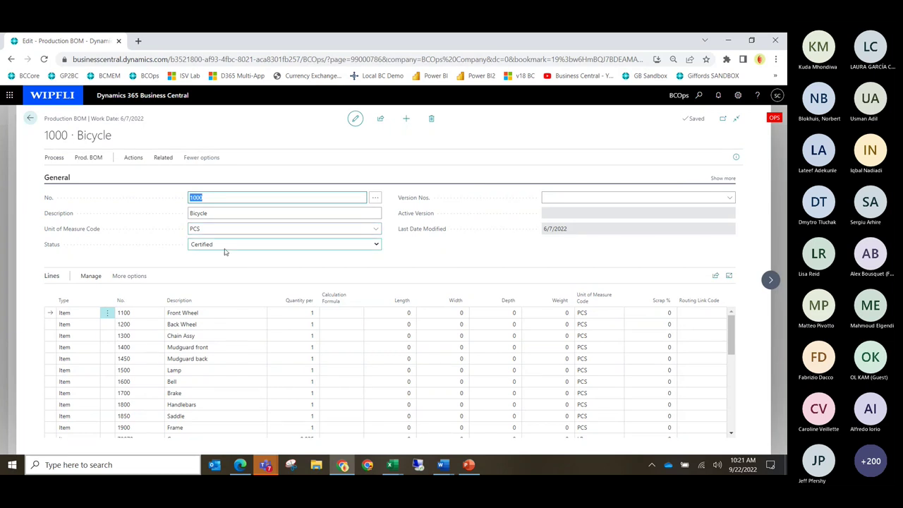
Switch the Bicycle BOM's status to Under Development and back to Certified
{"action": "left_click", "coordinate": [378, 245]}
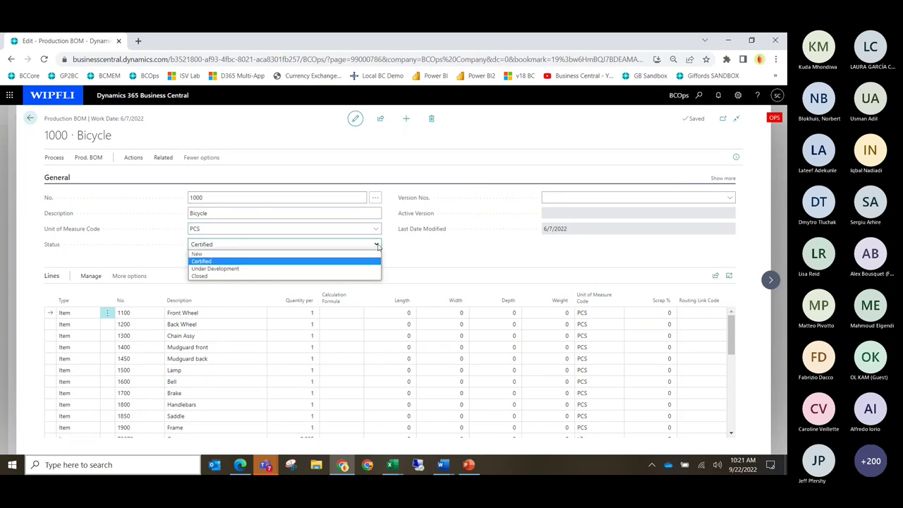
{"action": "left_click", "coordinate": [374, 269]}
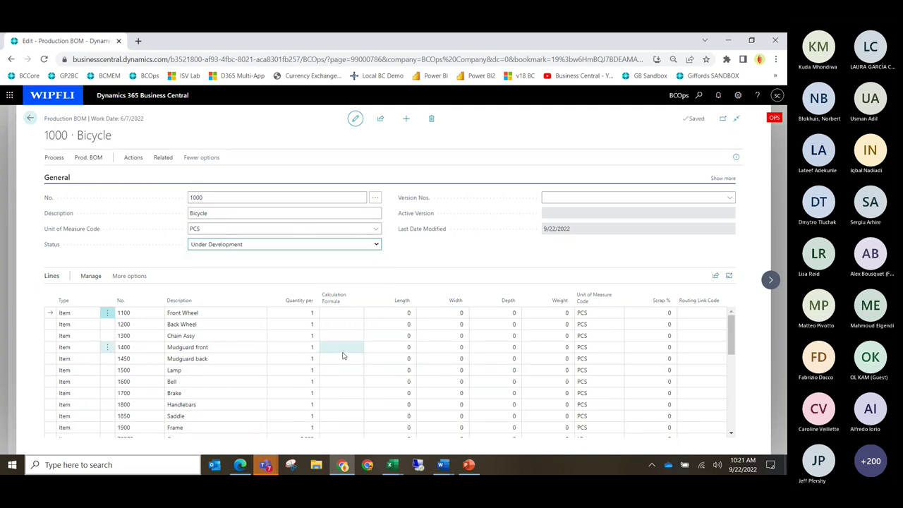
{"action": "left_click", "coordinate": [378, 245]}
{"action": "left_click", "coordinate": [366, 262]}
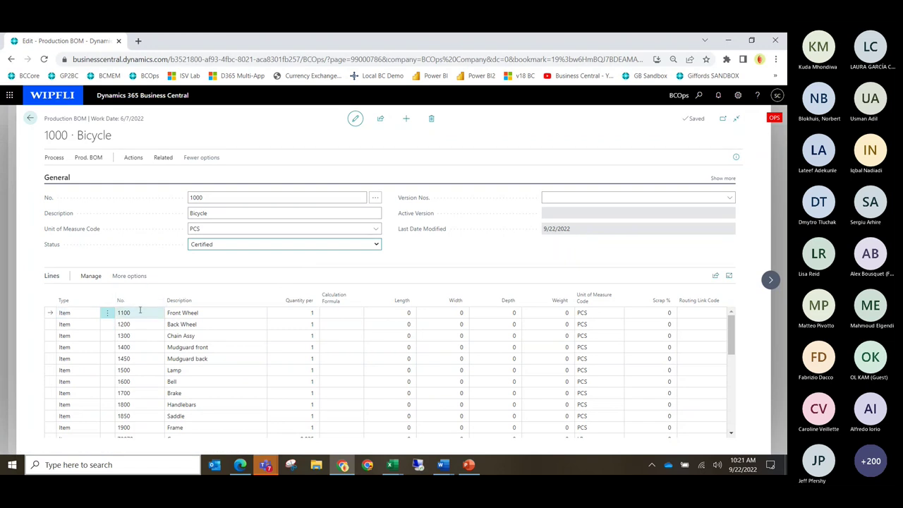
Review the line type options on the Front Wheel line and look through the Bicycle BOM's component lines
{"action": "left_click", "coordinate": [92, 319]}
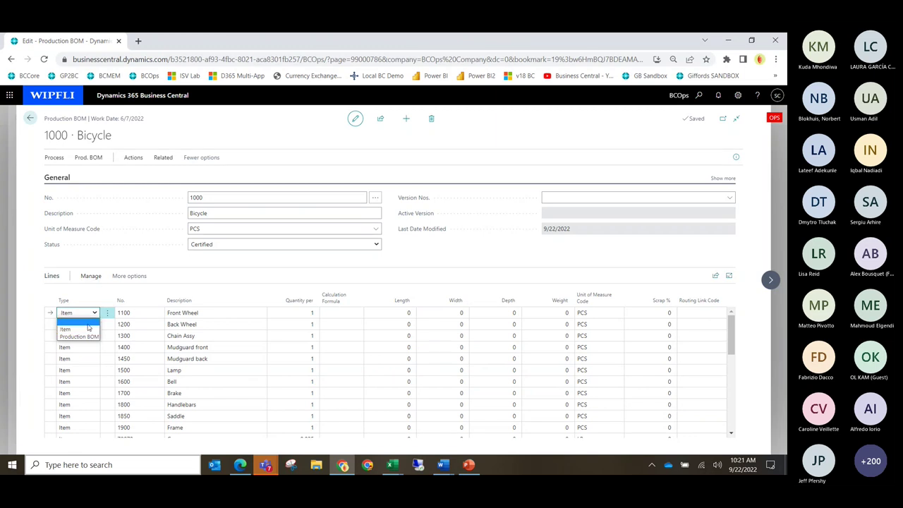
{"action": "left_click", "coordinate": [176, 252]}
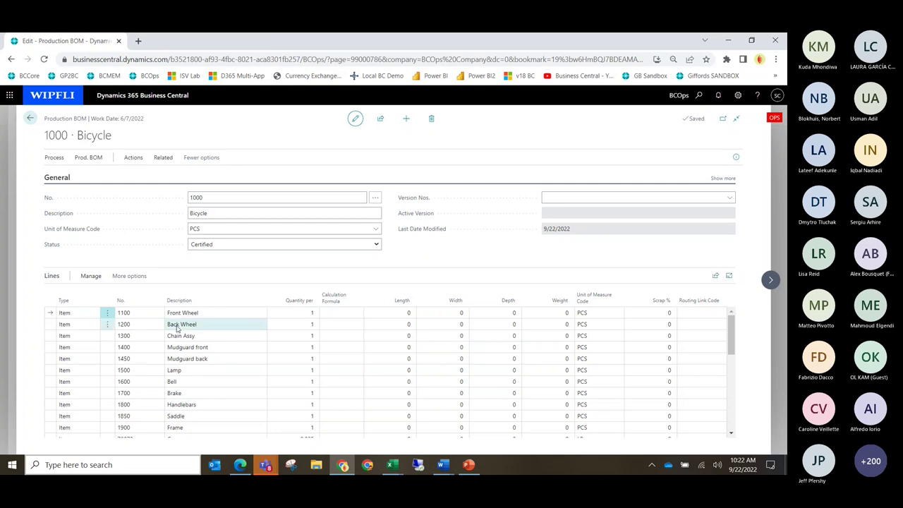
{"action": "left_click", "coordinate": [218, 313]}
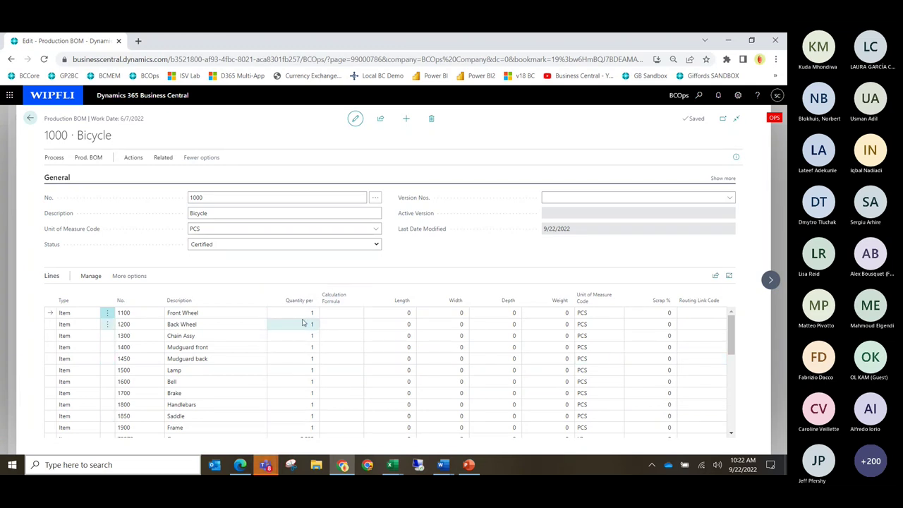
{"action": "scroll", "coordinate": [217, 376], "scroll_direction": "down", "scroll_amount": 5}
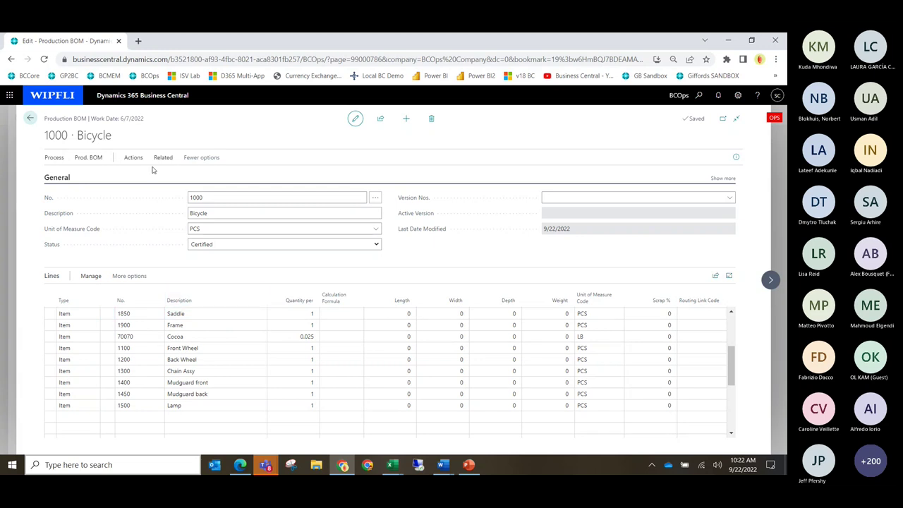
Create a new production BOM with an auto-assigned number, the description Test Bike and the unit of measure PCS
{"action": "left_click", "coordinate": [405, 120]}
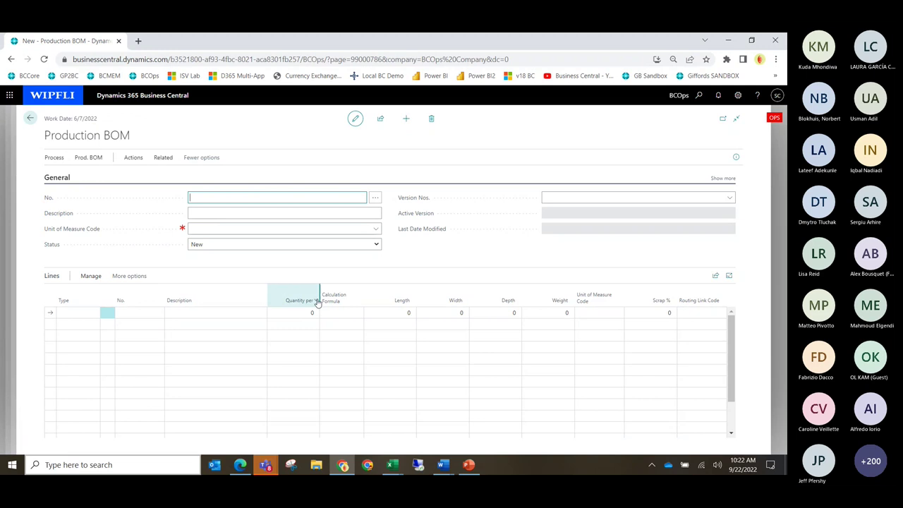
{"action": "mouse_move", "coordinate": [336, 300]}
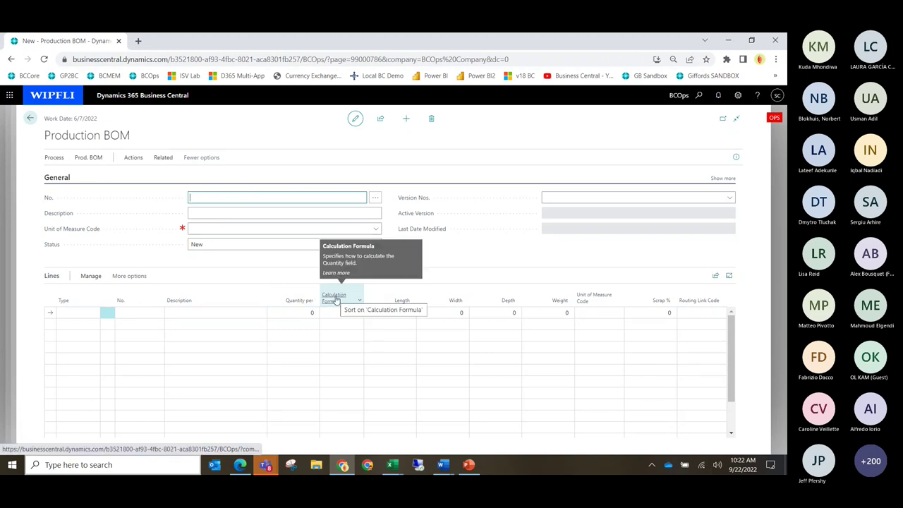
{"action": "key", "text": "Tab"}
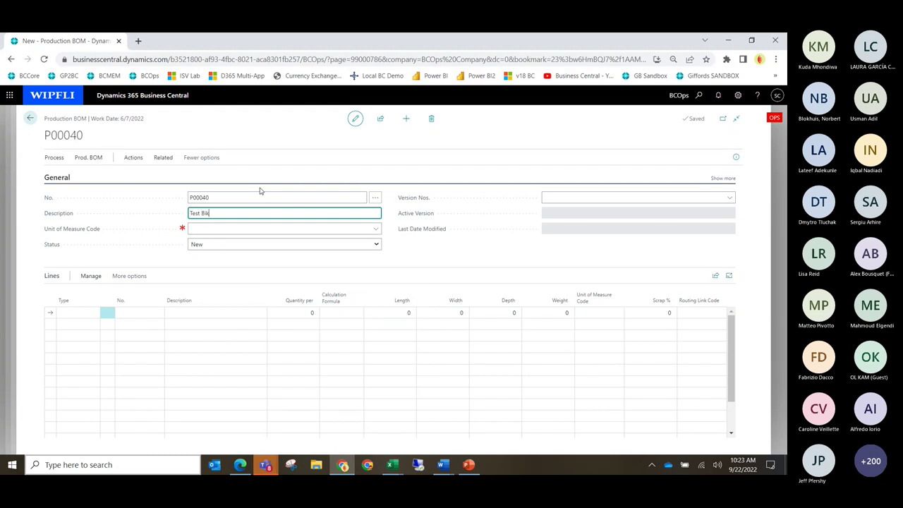
{"action": "key", "text": "Tab"}
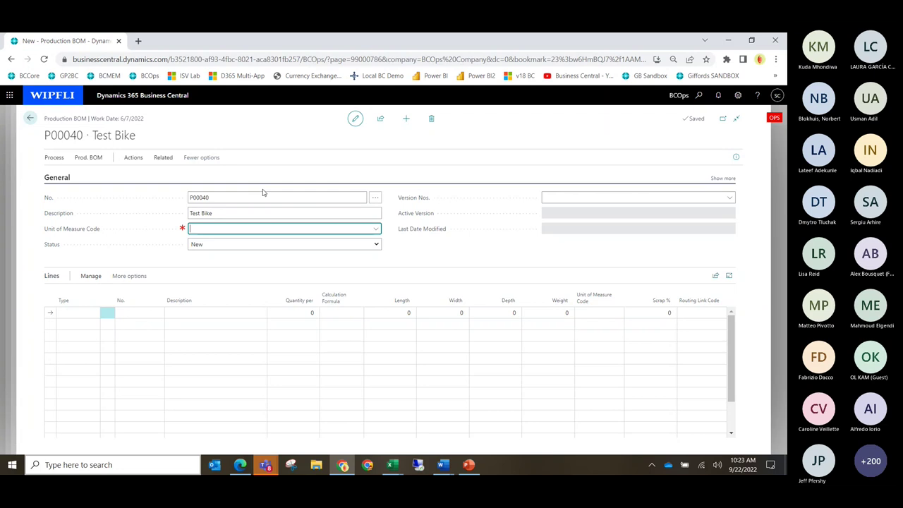
{"action": "left_click", "coordinate": [376, 230]}
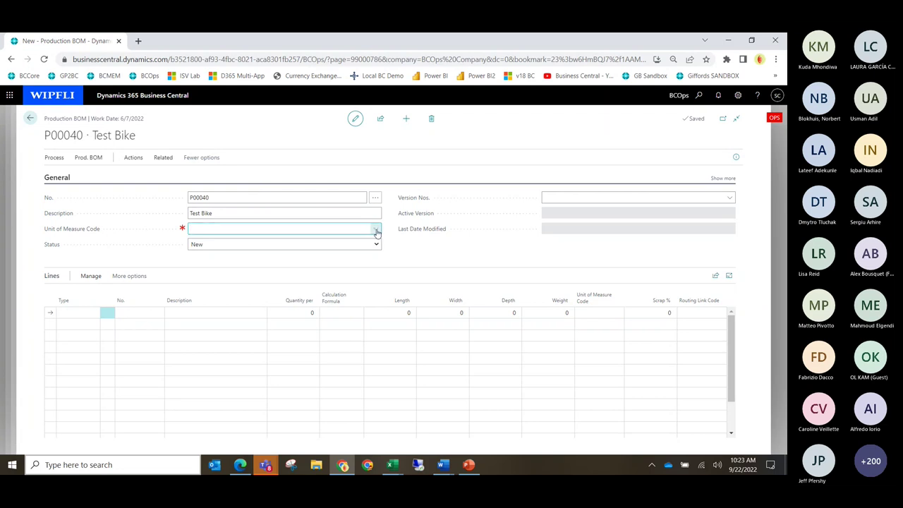
{"action": "scroll", "coordinate": [308, 298], "scroll_direction": "down", "scroll_amount": 5}
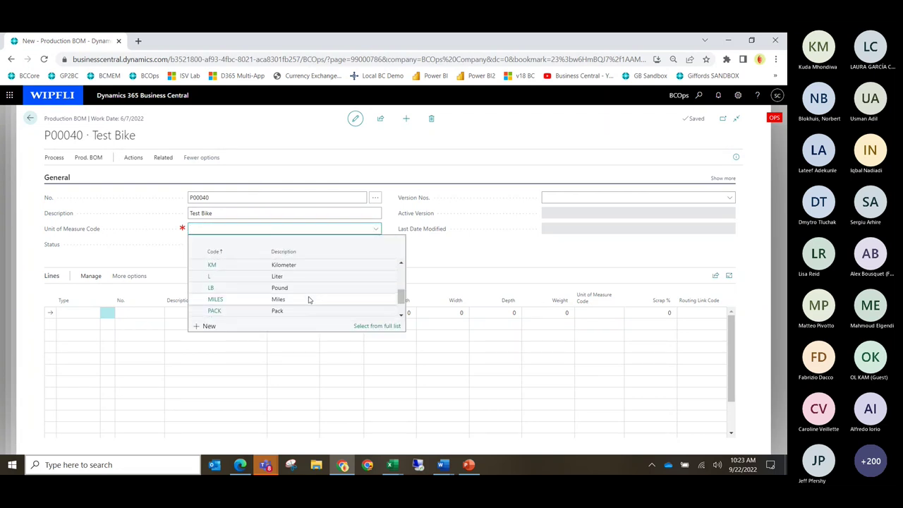
{"action": "scroll", "coordinate": [308, 300], "scroll_direction": "down", "scroll_amount": 1}
{"action": "left_click", "coordinate": [308, 302]}
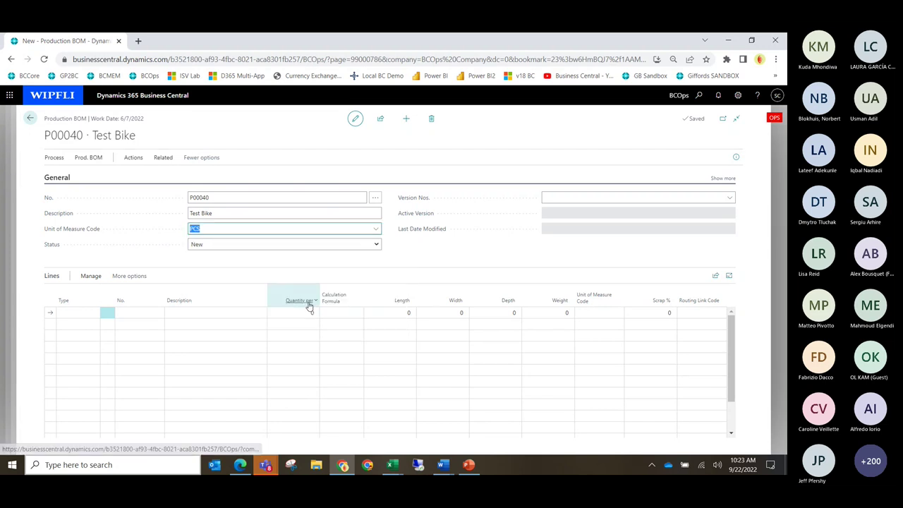
Add item 1100 Front Wheel as the first line of the Test Bike BOM with a quantity per of 1
{"action": "left_click", "coordinate": [71, 314]}
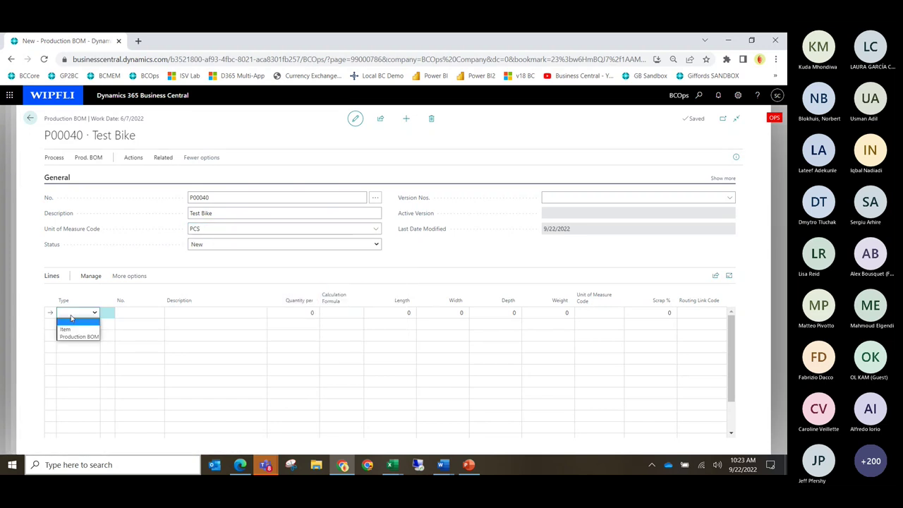
{"action": "left_click", "coordinate": [77, 330]}
{"action": "left_click", "coordinate": [130, 314]}
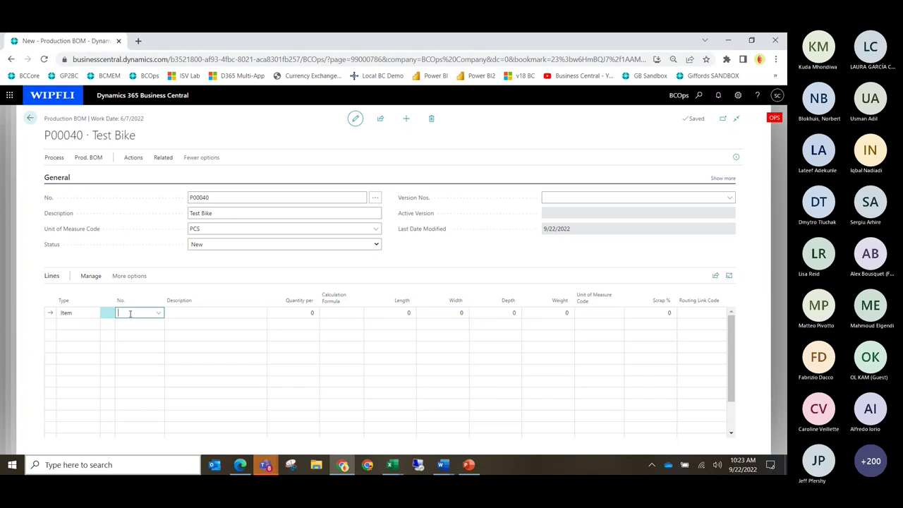
{"action": "left_click", "coordinate": [158, 313]}
{"action": "left_click", "coordinate": [158, 314]}
{"action": "left_click", "coordinate": [158, 314]}
{"action": "left_click", "coordinate": [187, 370]}
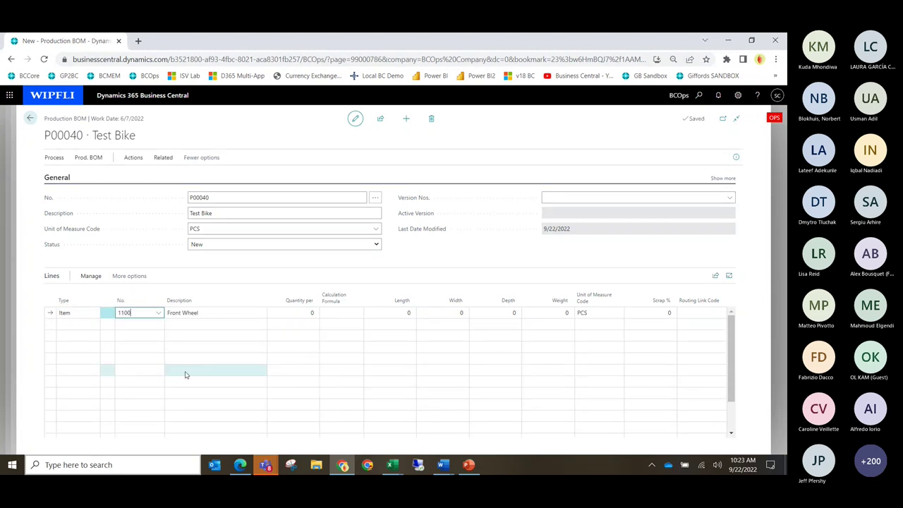
{"action": "key", "text": "Tab"}
{"action": "key", "text": "Tab"}
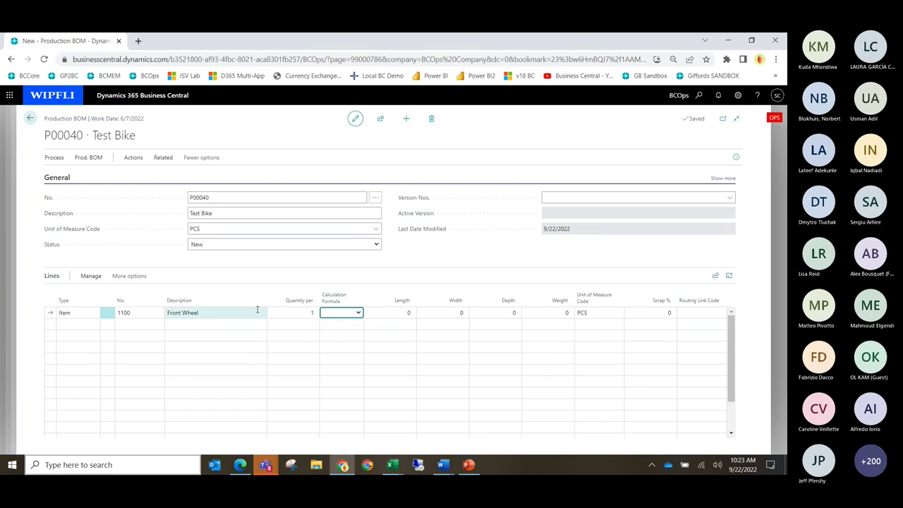
Return to the 1000 Bicycle BOM and start a new version from its version list
{"action": "left_click", "coordinate": [30, 118]}
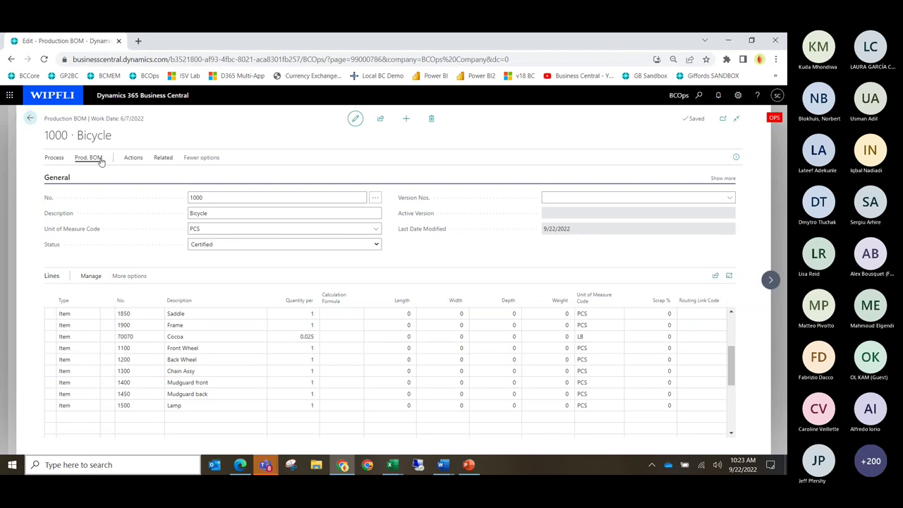
{"action": "left_click", "coordinate": [55, 158]}
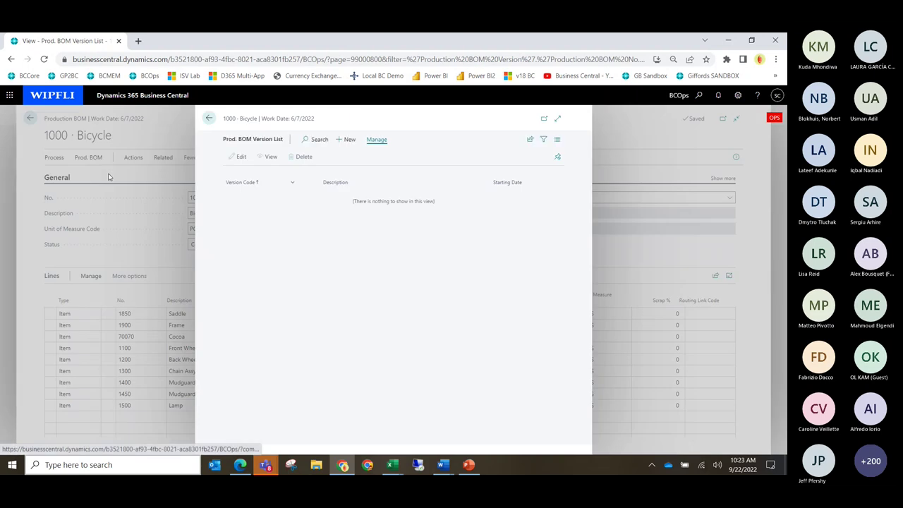
{"action": "left_click", "coordinate": [343, 140]}
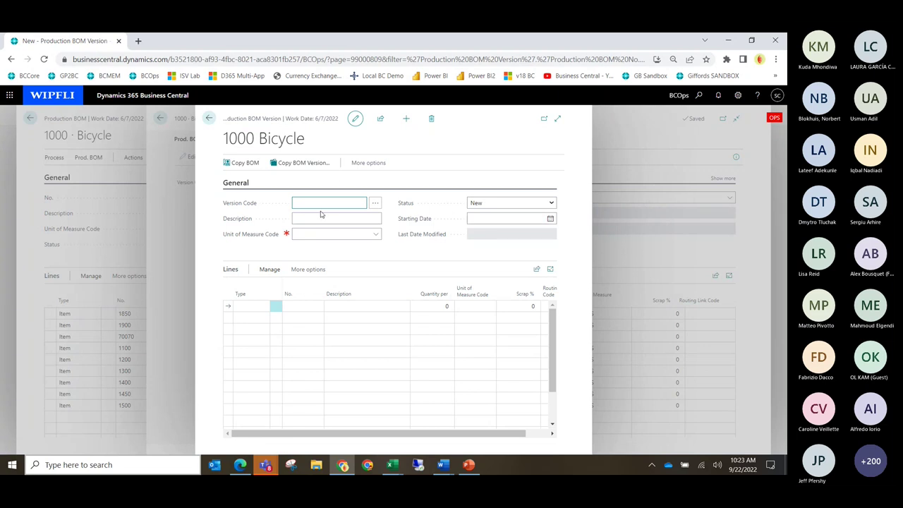
Fill in the Bicycle version's header with code A, description Bike VA, unit of measure PCS and starting date 9/22/2022
{"action": "type", "text": "A"}
{"action": "key", "text": "Tab"}
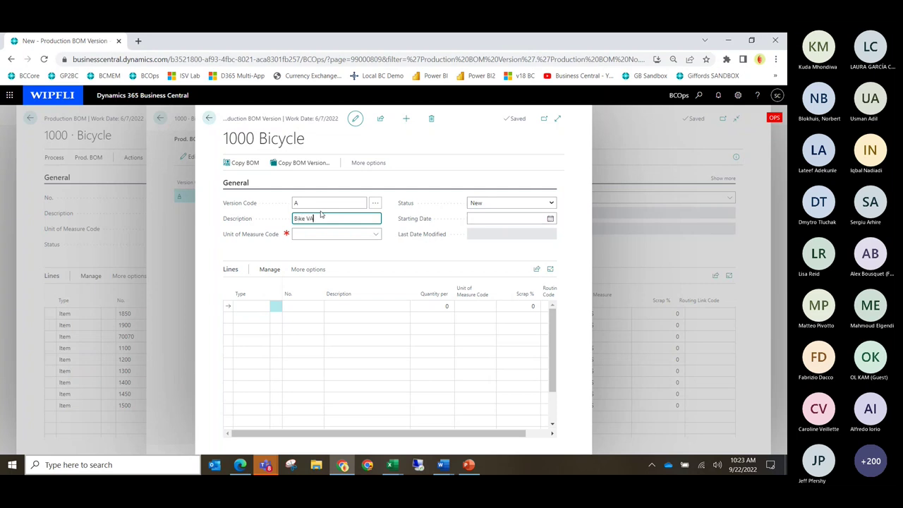
{"action": "key", "text": "Tab"}
{"action": "type", "text": "P"}
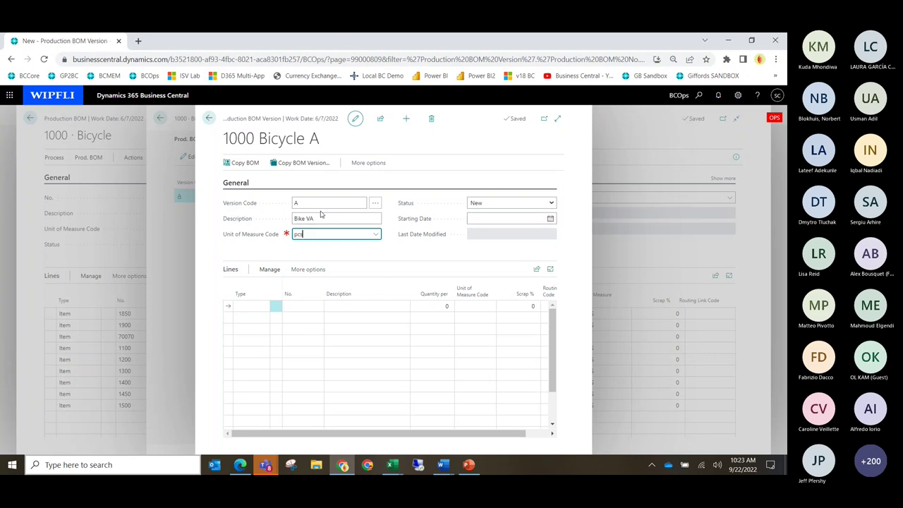
{"action": "key", "text": "Tab"}
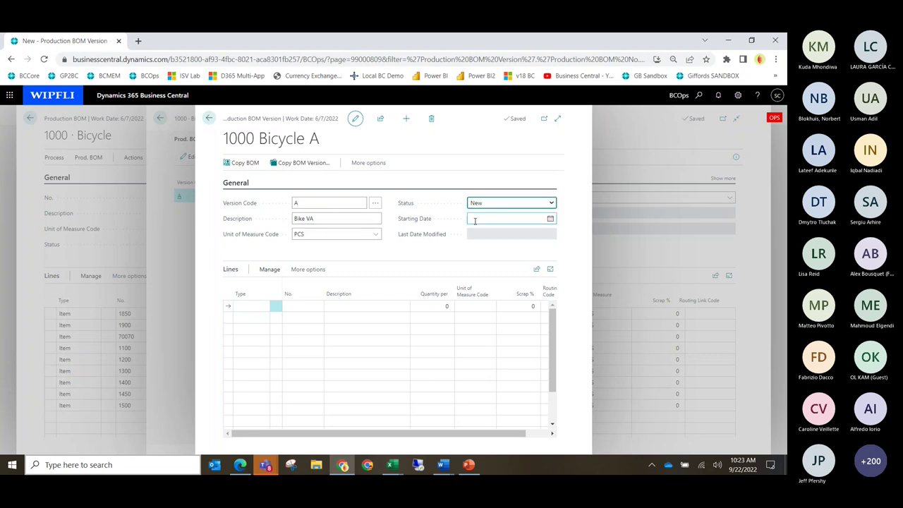
{"action": "left_click", "coordinate": [474, 220]}
{"action": "type", "text": "t"}
{"action": "key", "text": "Tab"}
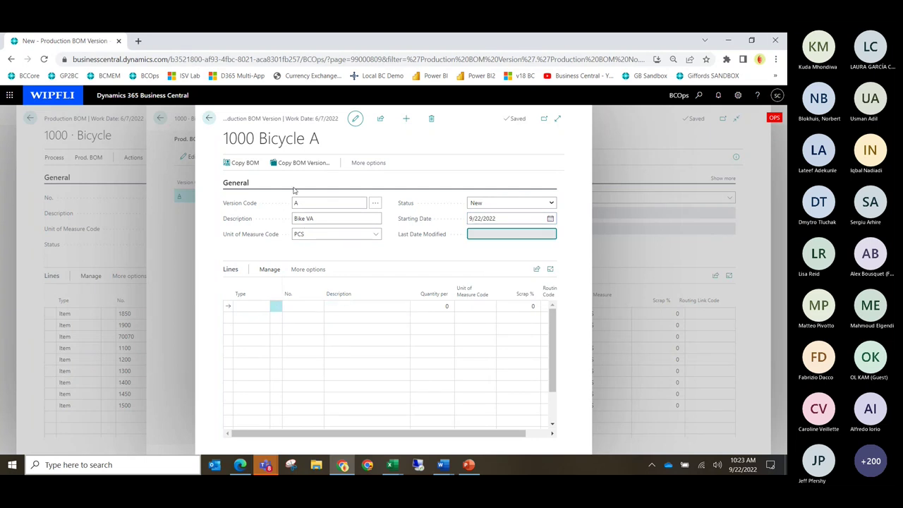
Copy the component lines of the Bicycle production BOM into version A
{"action": "left_click", "coordinate": [289, 163]}
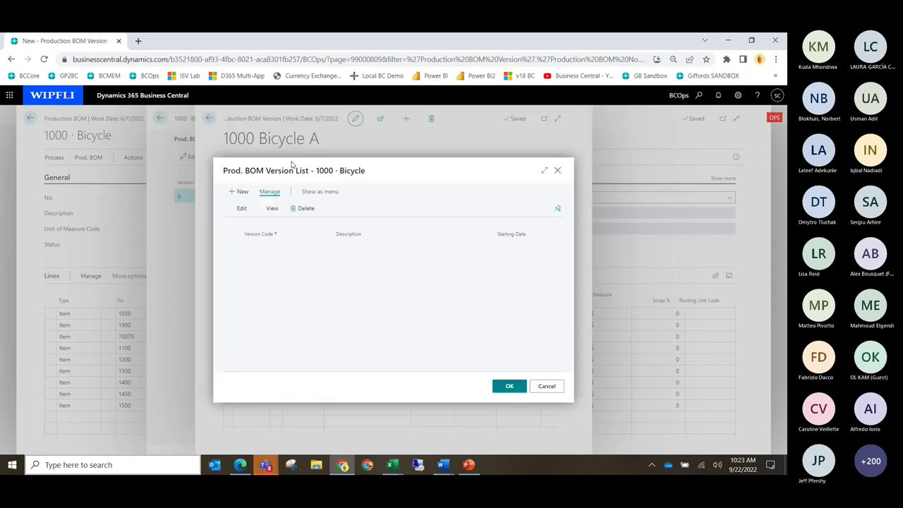
{"action": "left_click", "coordinate": [557, 170]}
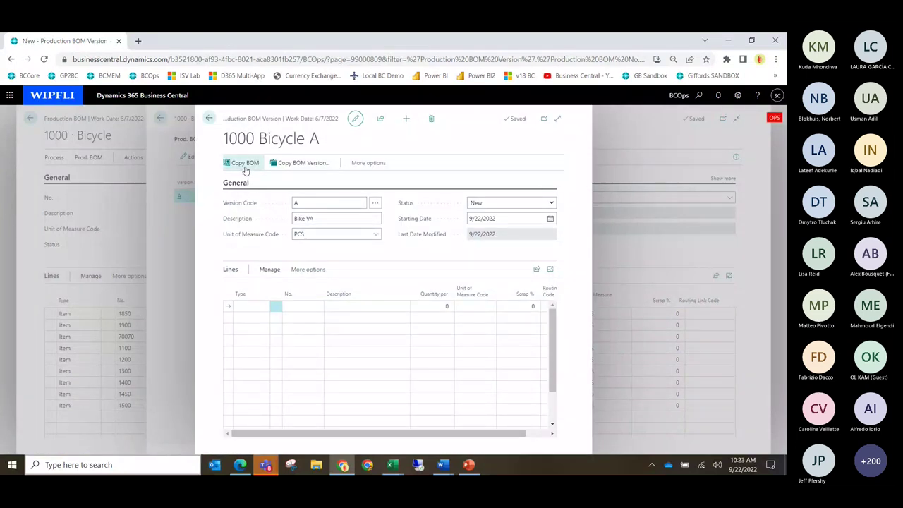
{"action": "left_click", "coordinate": [244, 163]}
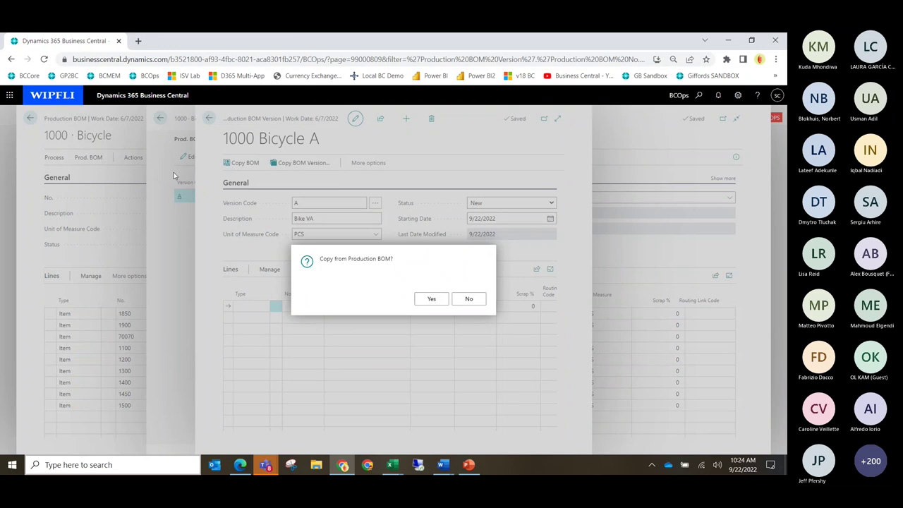
{"action": "left_click", "coordinate": [437, 299]}
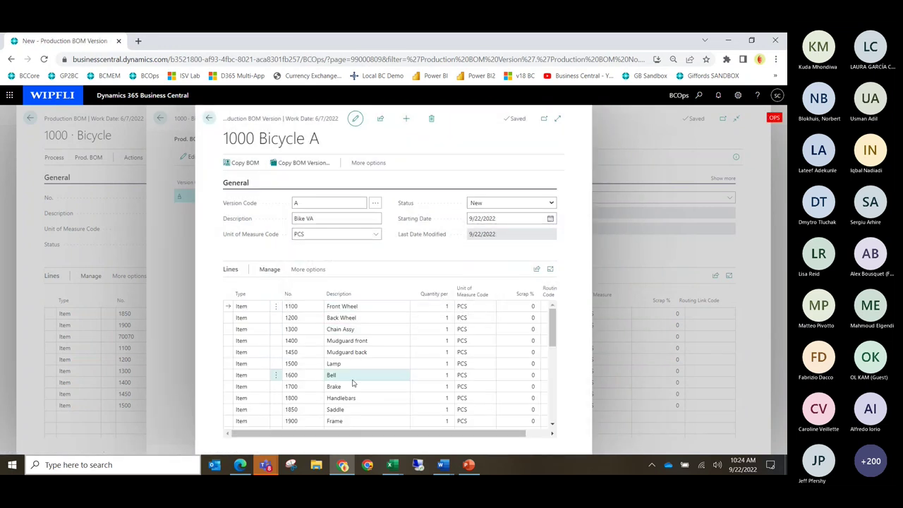
Enlarge the version page and delete the 1850 Saddle line from version A
{"action": "left_click", "coordinate": [556, 120]}
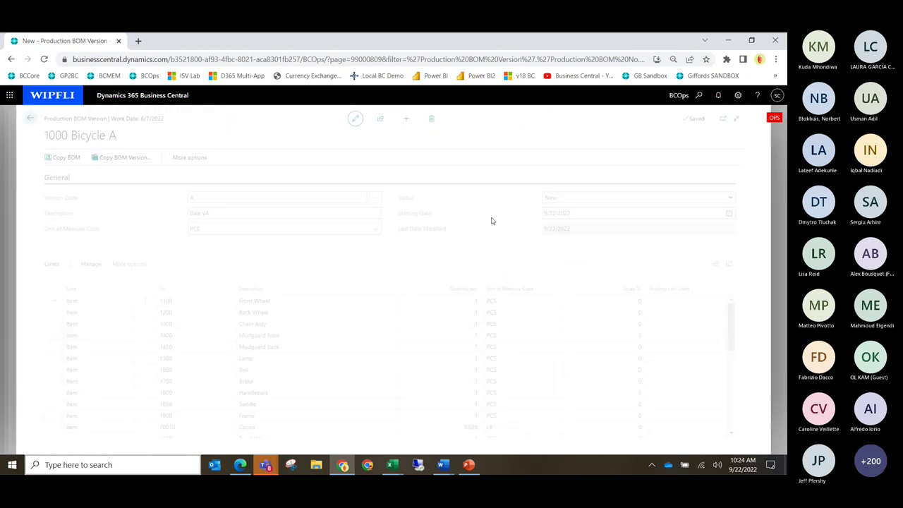
{"action": "scroll", "coordinate": [305, 349], "scroll_direction": "down", "scroll_amount": 3}
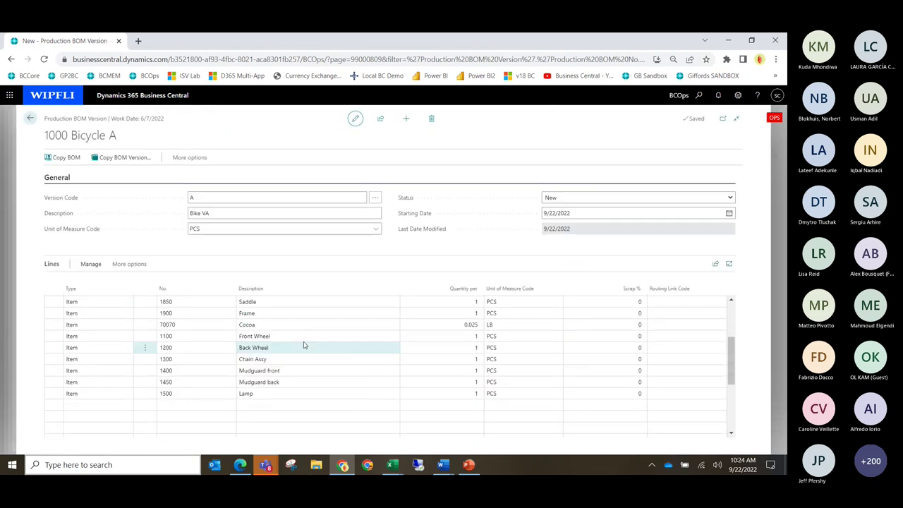
{"action": "scroll", "coordinate": [304, 345], "scroll_direction": "up", "scroll_amount": 2}
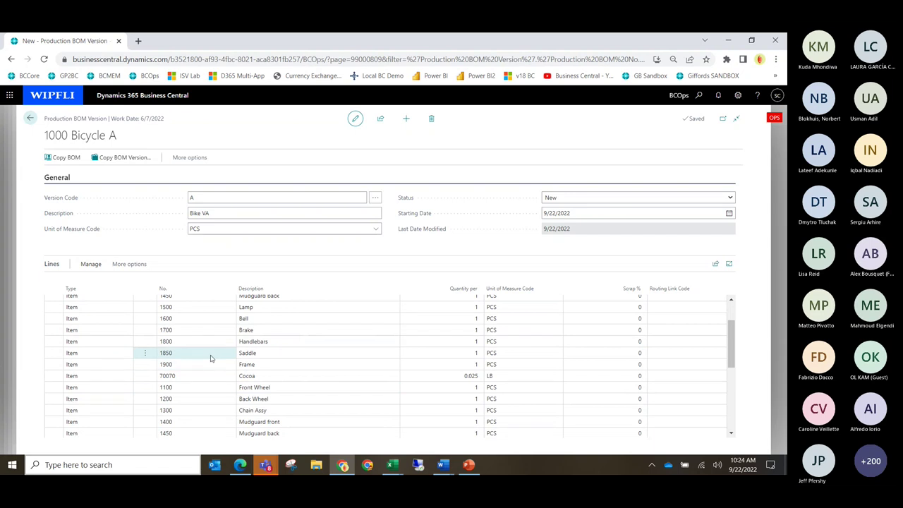
{"action": "left_click", "coordinate": [145, 353]}
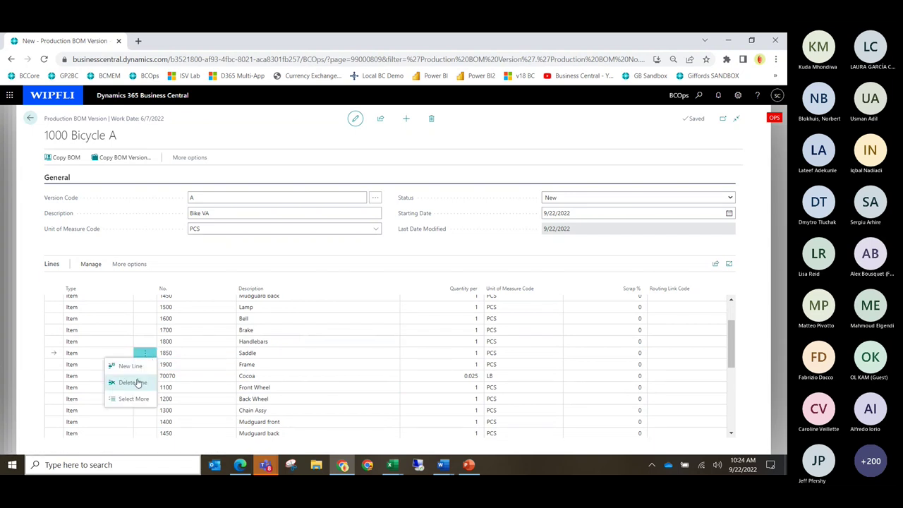
{"action": "left_click", "coordinate": [134, 382]}
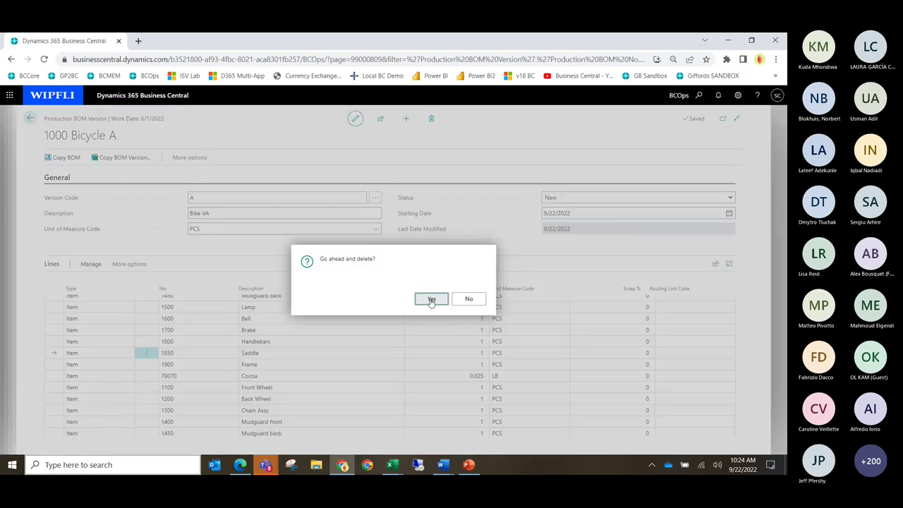
{"action": "left_click", "coordinate": [431, 300]}
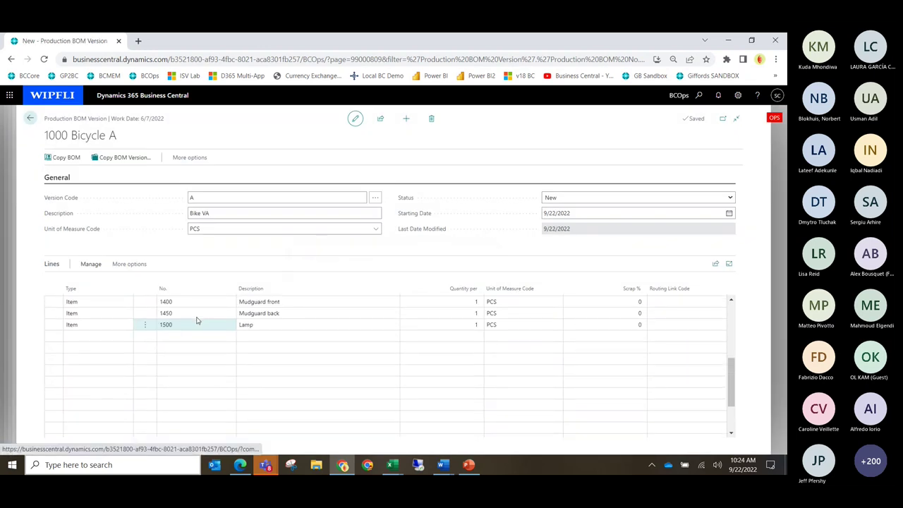
Add a component line of type Item for item 1900 after the Lamp line in version A
{"action": "left_click", "coordinate": [198, 344]}
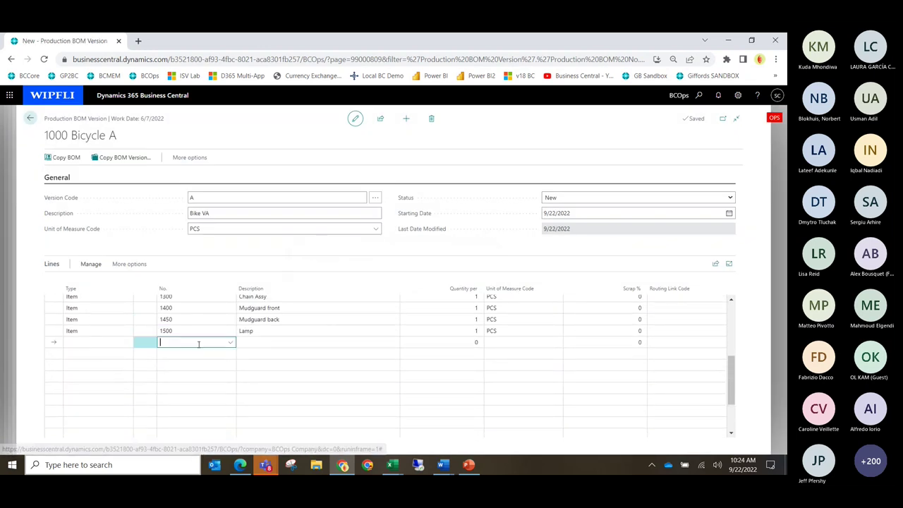
{"action": "left_click", "coordinate": [108, 345]}
{"action": "left_click", "coordinate": [110, 344]}
{"action": "left_click", "coordinate": [108, 359]}
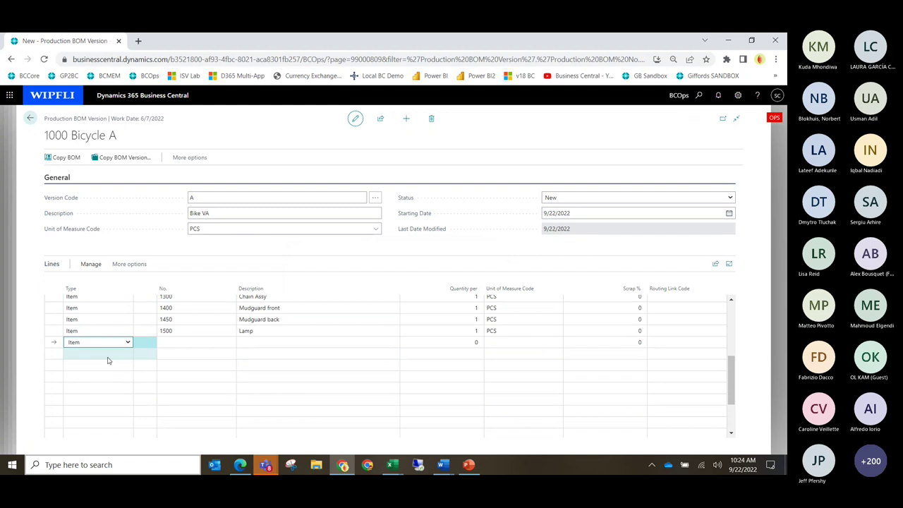
{"action": "left_click", "coordinate": [224, 342]}
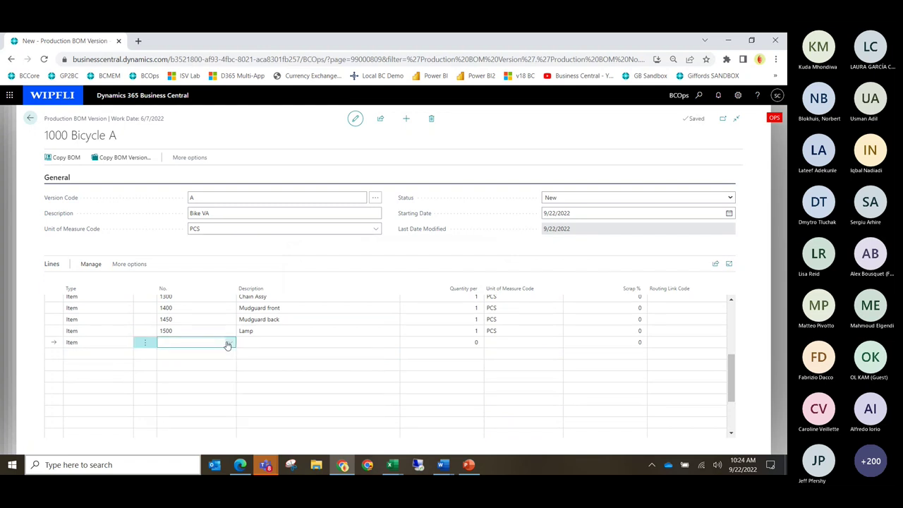
{"action": "left_click", "coordinate": [228, 343]}
{"action": "scroll", "coordinate": [252, 401], "scroll_direction": "down", "scroll_amount": 5}
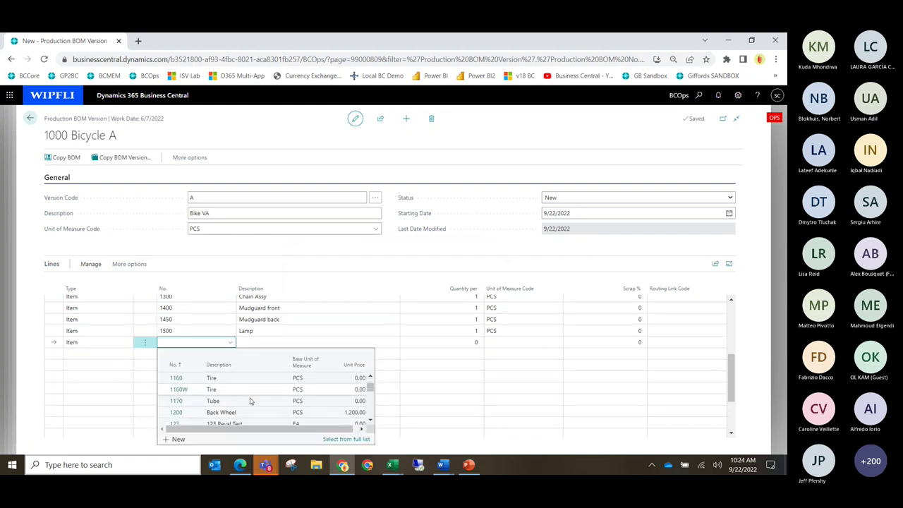
{"action": "scroll", "coordinate": [251, 401], "scroll_direction": "down", "scroll_amount": 4}
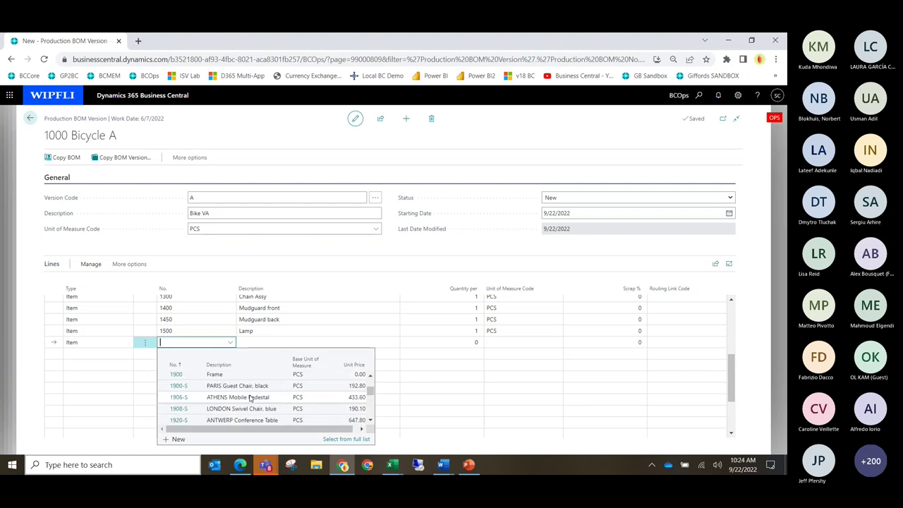
{"action": "left_click", "coordinate": [248, 374]}
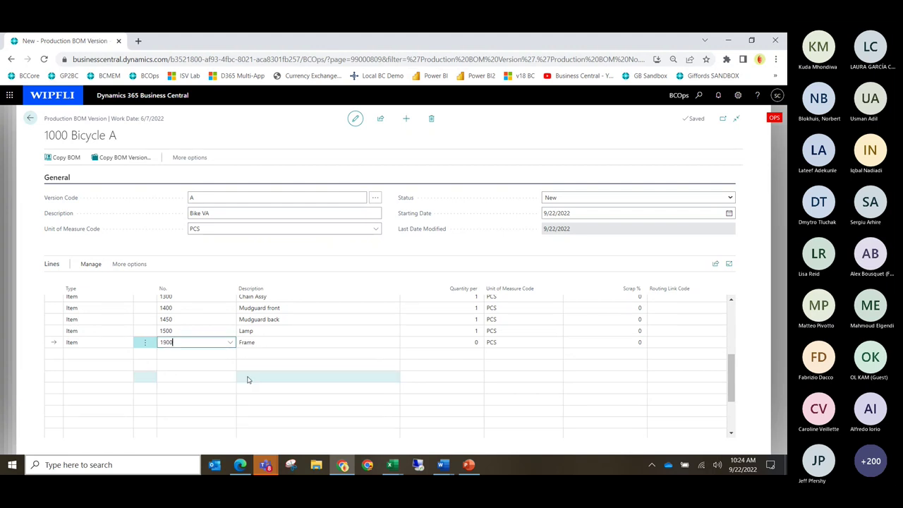
Change the description of the 1900 line to Seat and set its quantity per to 1
{"action": "left_click", "coordinate": [307, 342]}
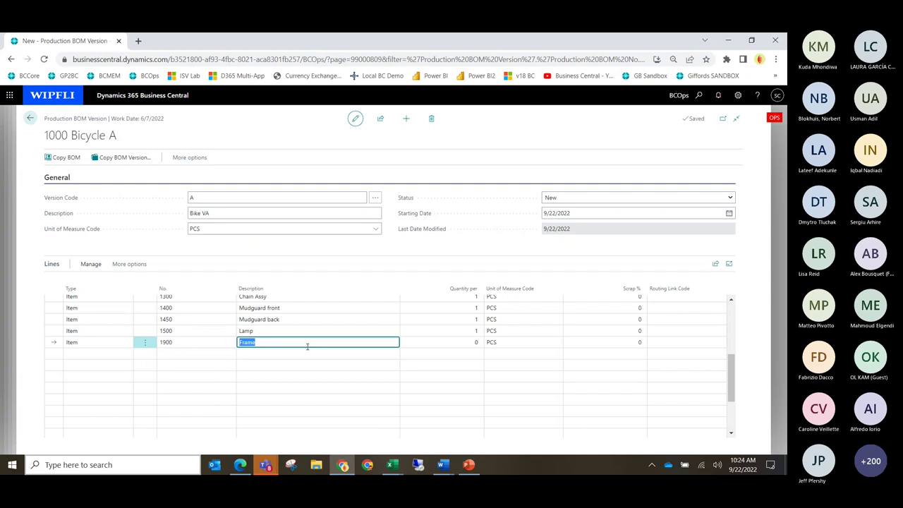
{"action": "type", "text": "Seat"}
{"action": "key", "text": "Tab"}
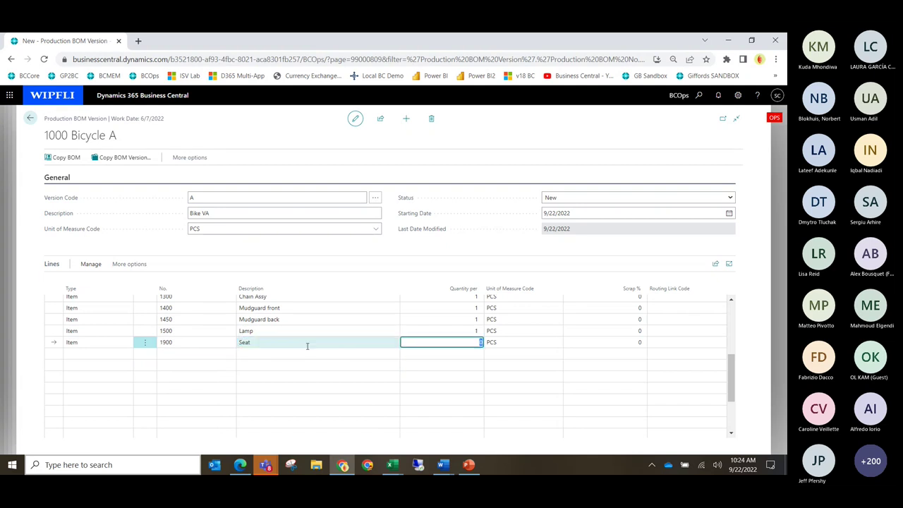
{"action": "key", "text": "Tab"}
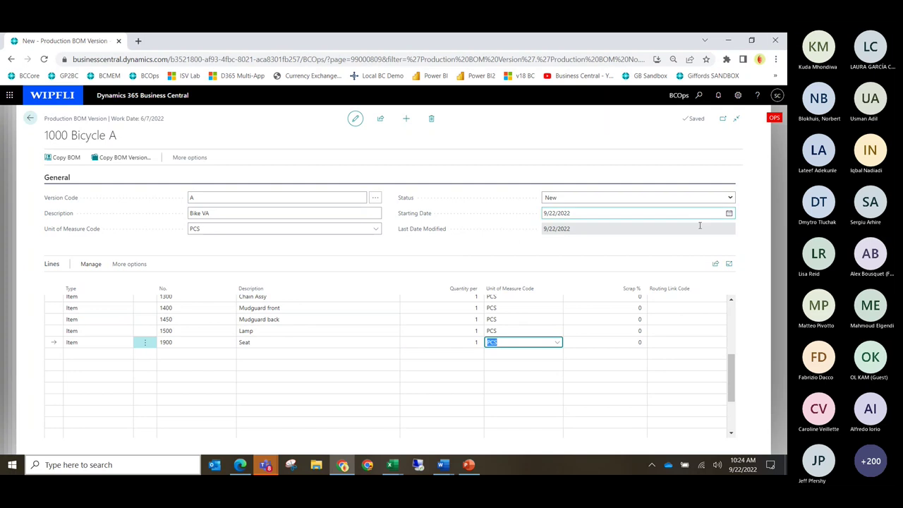
Set the status of version A to Certified and return to the 1000 Bicycle BOM
{"action": "left_click", "coordinate": [729, 198]}
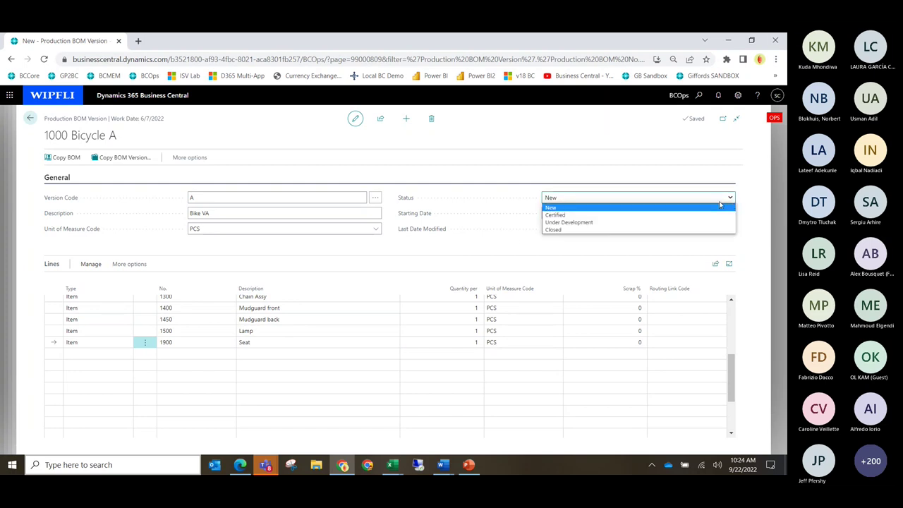
{"action": "left_click", "coordinate": [670, 213]}
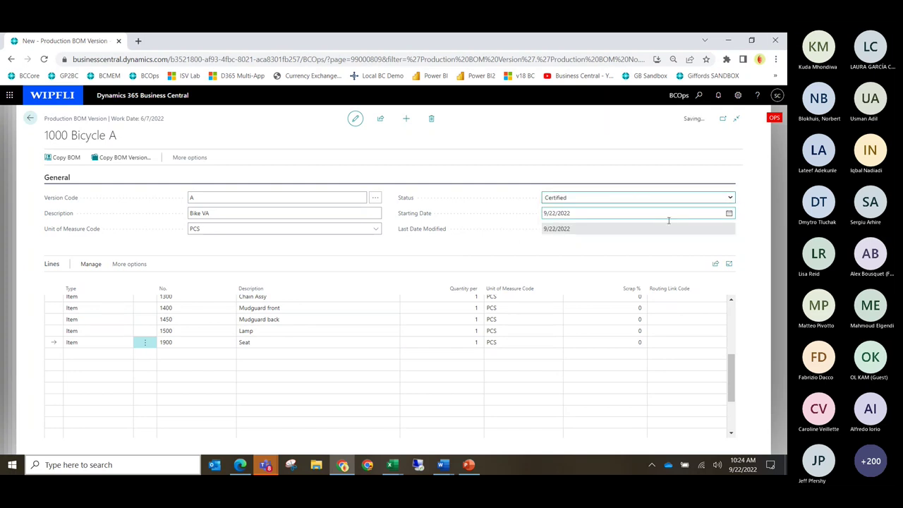
{"action": "left_click", "coordinate": [31, 119]}
{"action": "left_click", "coordinate": [206, 118]}
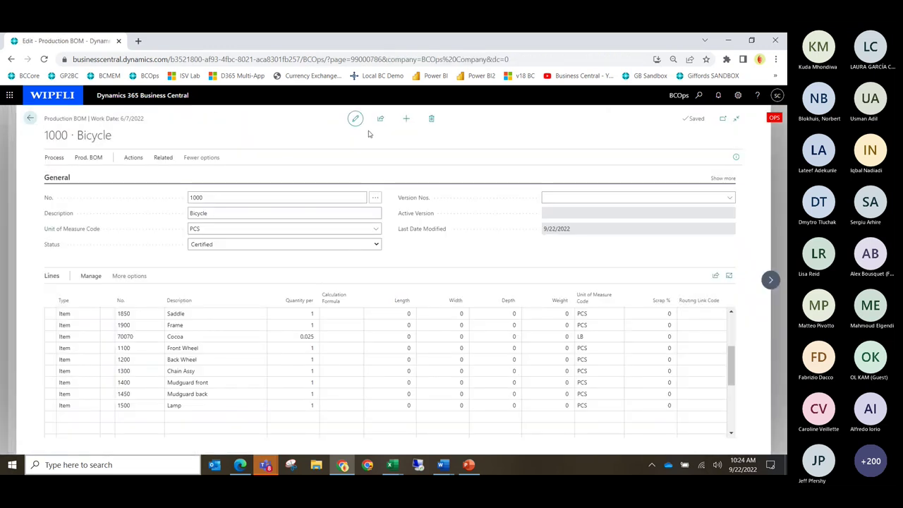
Refresh and reopen the 1000 Bicycle BOM from the Production BOMs list, and view its version list
{"action": "left_click", "coordinate": [43, 59]}
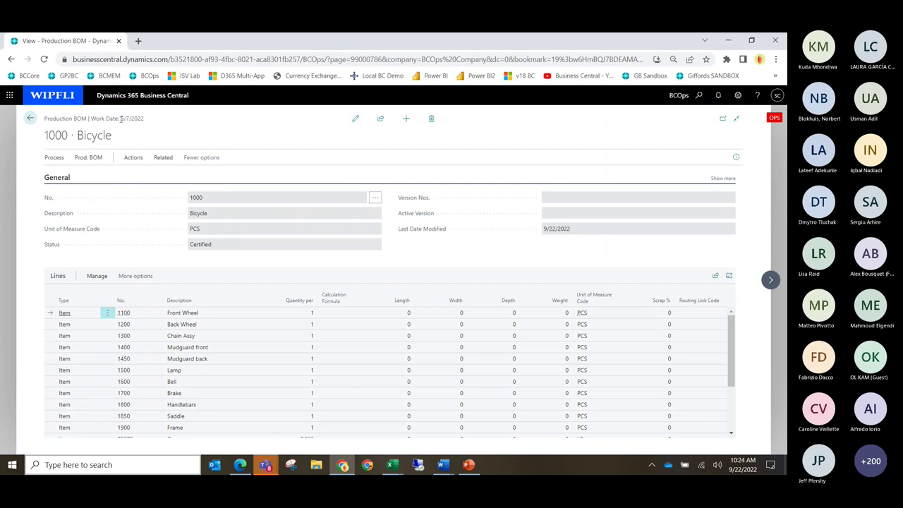
{"action": "left_click", "coordinate": [30, 118]}
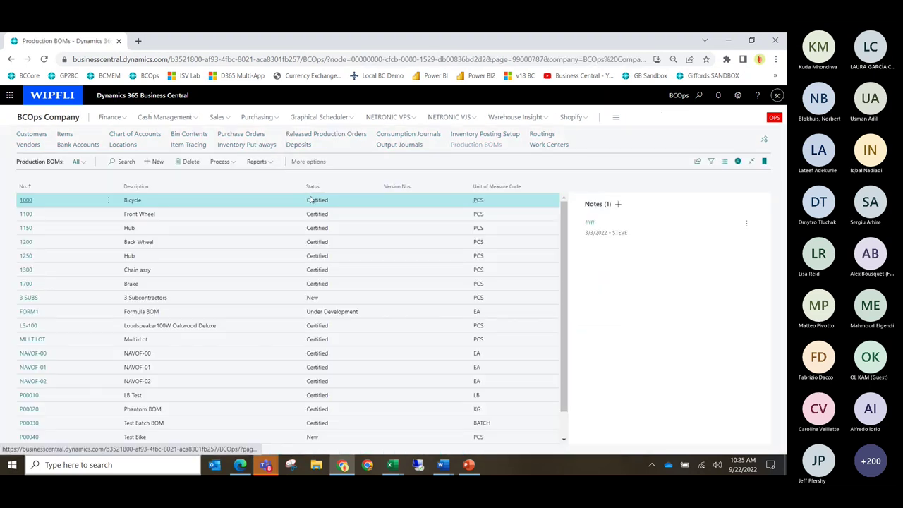
{"action": "left_click", "coordinate": [26, 201]}
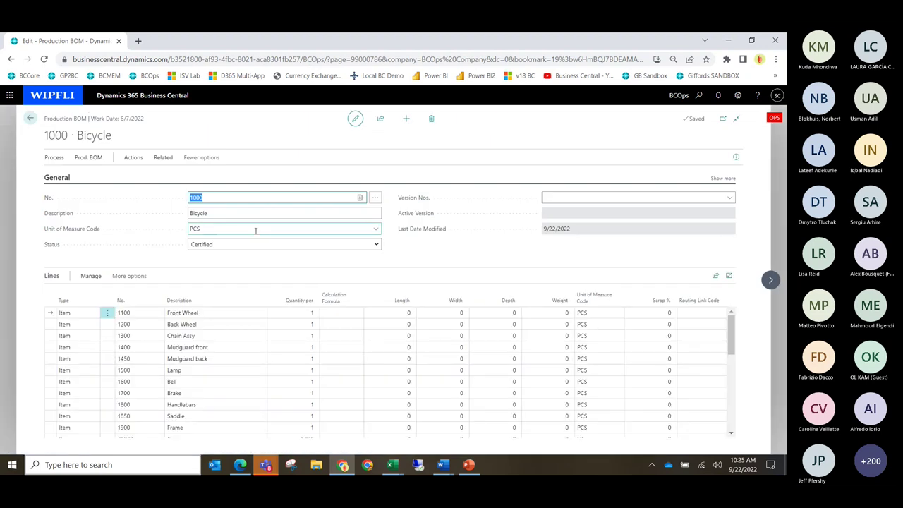
{"action": "left_click", "coordinate": [55, 157]}
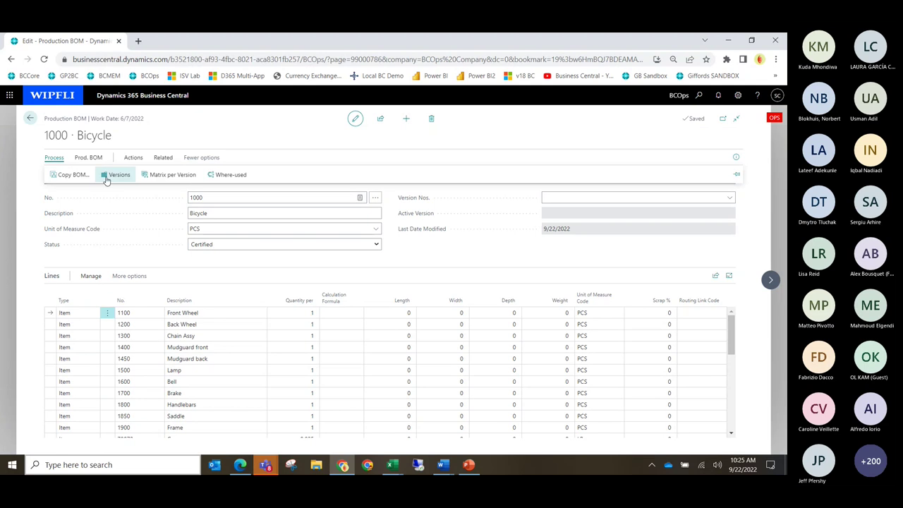
{"action": "left_click", "coordinate": [113, 177]}
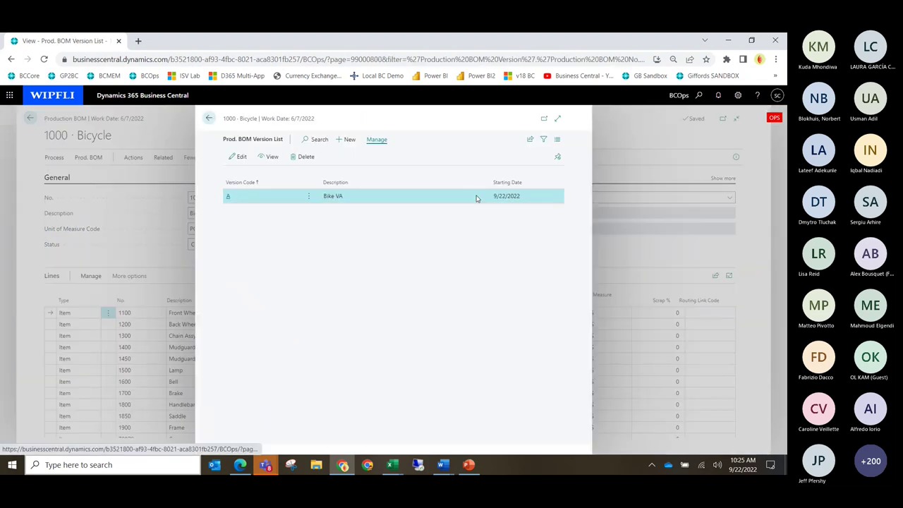
Leave the Bicycle BOM for the Production BOMs list and switch to PowerPoint
{"action": "left_click", "coordinate": [209, 119]}
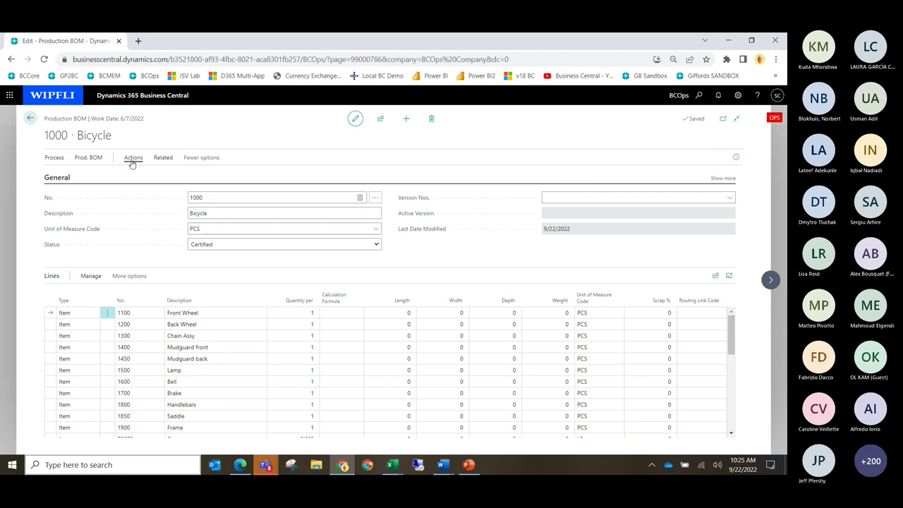
{"action": "left_click", "coordinate": [31, 120]}
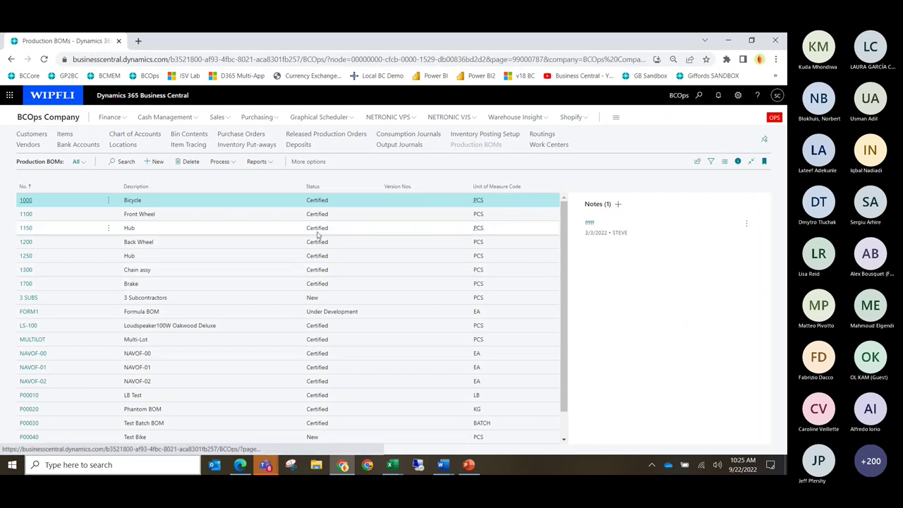
{"action": "left_click", "coordinate": [466, 466]}
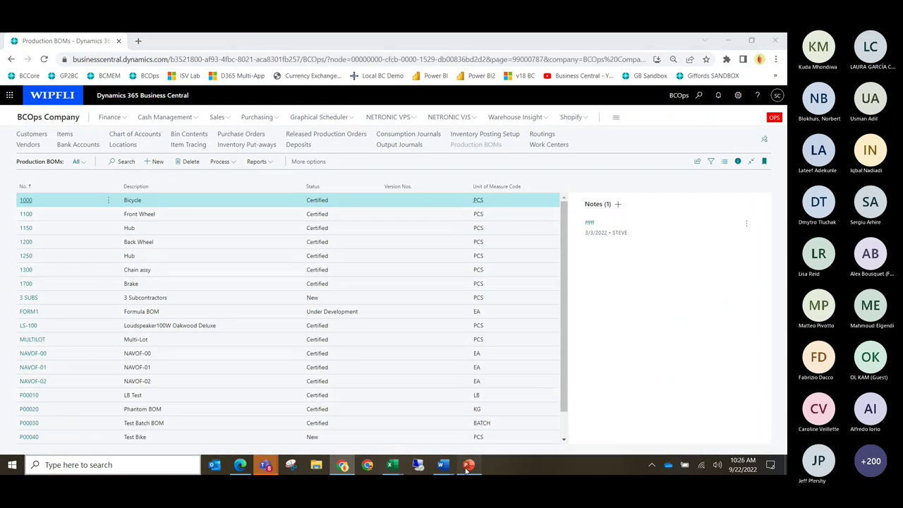
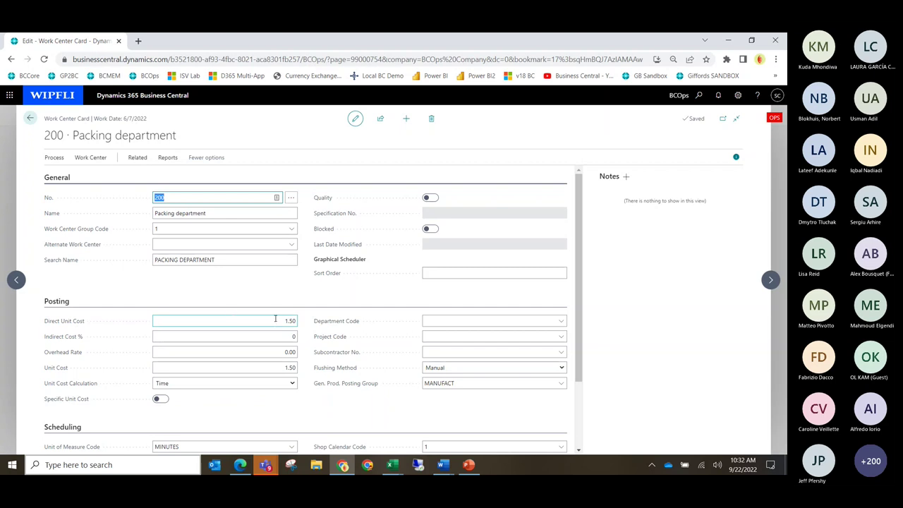
Set the 200 Packing department work center's indirect cost to 2% and its overhead rate to 1.00
{"action": "scroll", "coordinate": [232, 376], "scroll_direction": "down", "scroll_amount": 1}
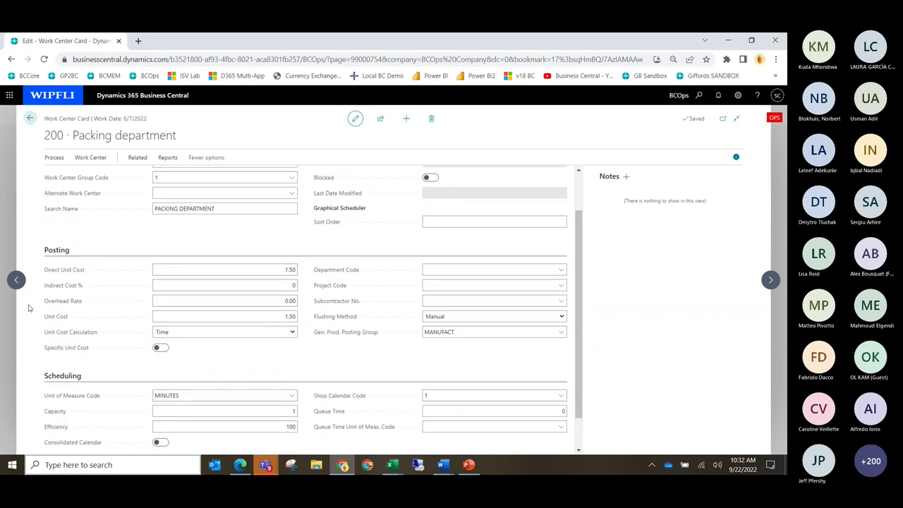
{"action": "mouse_move", "coordinate": [74, 290]}
{"action": "left_click", "coordinate": [182, 284]}
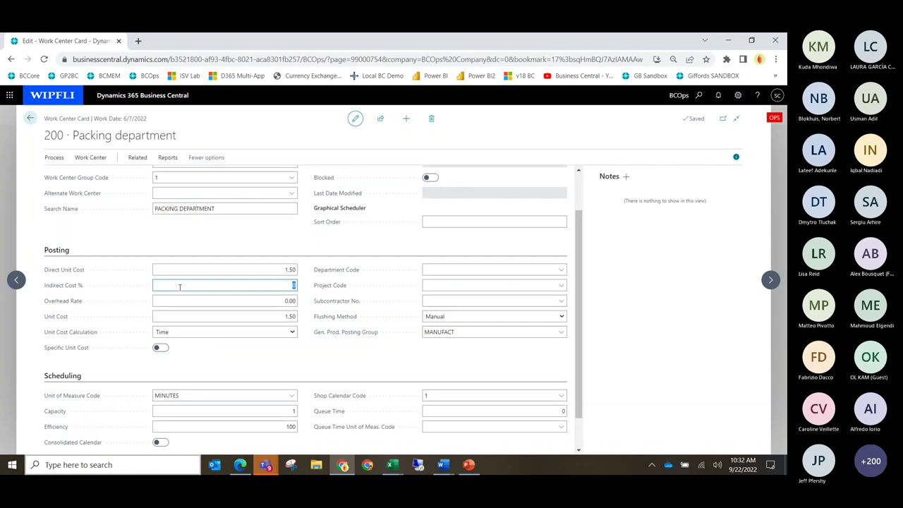
{"action": "type", "text": "4"}
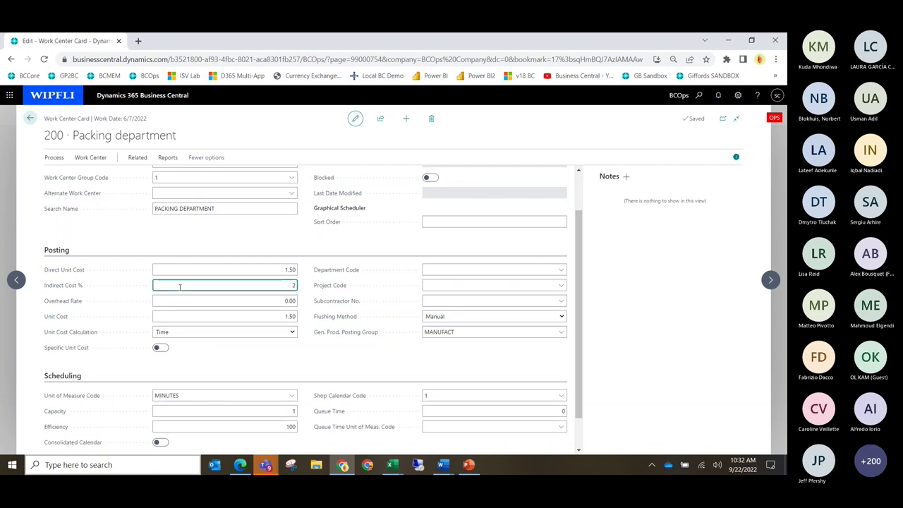
{"action": "key", "text": "Tab"}
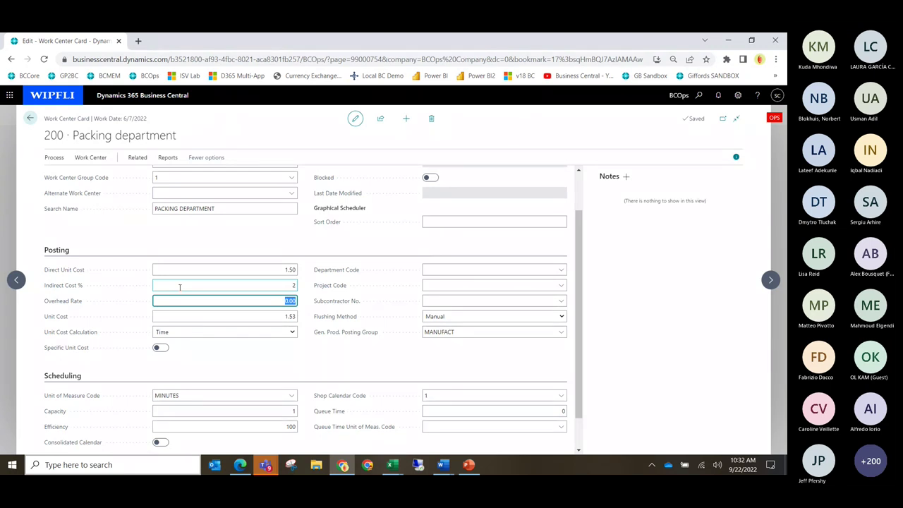
{"action": "type", "text": "1"}
{"action": "key", "text": "Tab"}
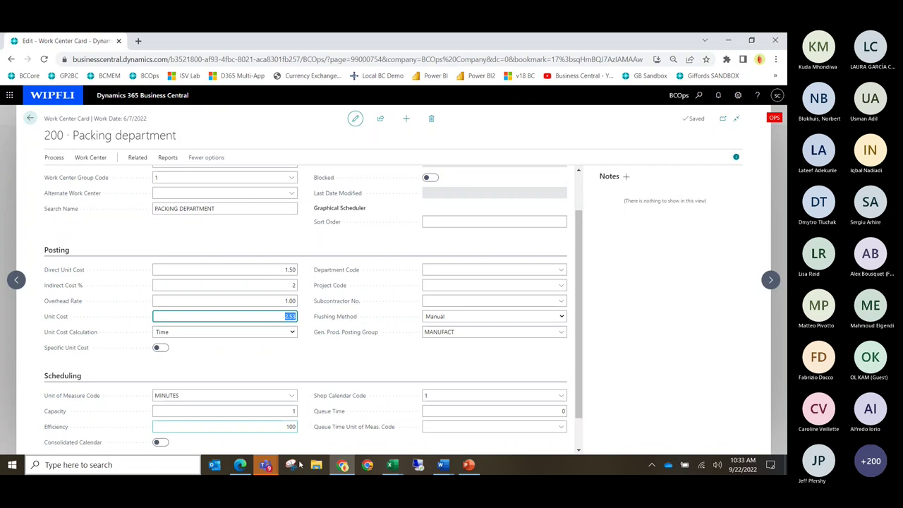
Set the Packing department's scheduling capacity to 2 and efficiency to 80
{"action": "left_click", "coordinate": [285, 411]}
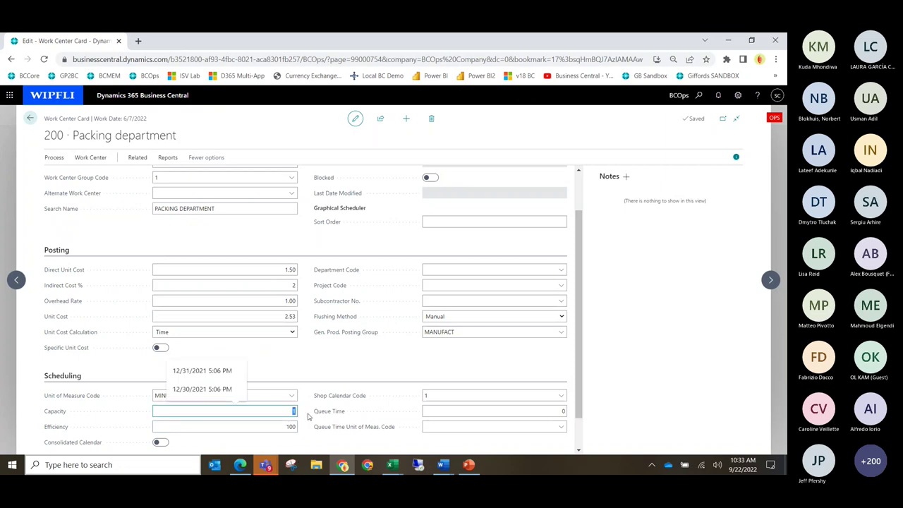
{"action": "type", "text": "2"}
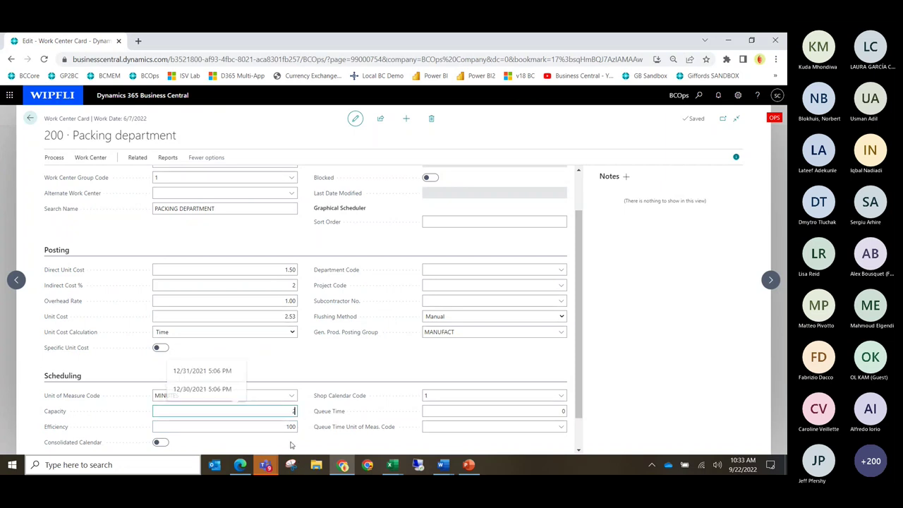
{"action": "key", "text": "Tab"}
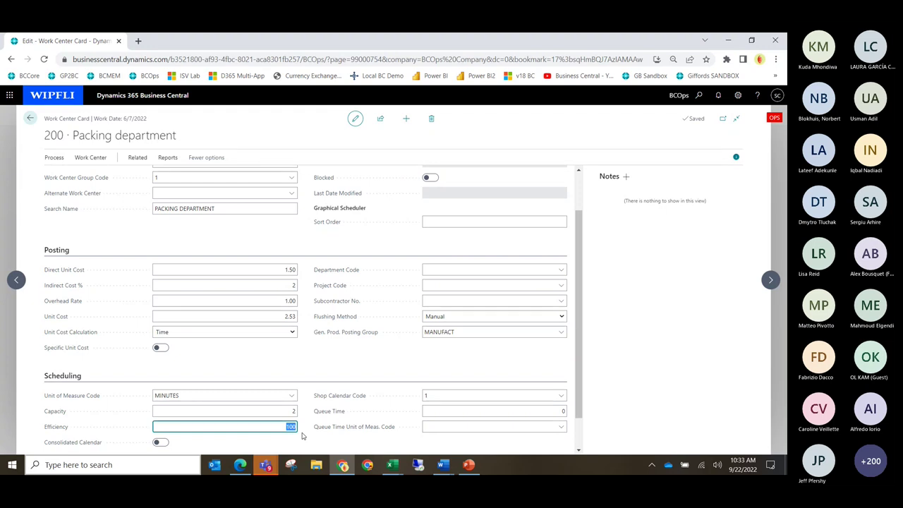
{"action": "type", "text": "80"}
{"action": "key", "text": "Tab"}
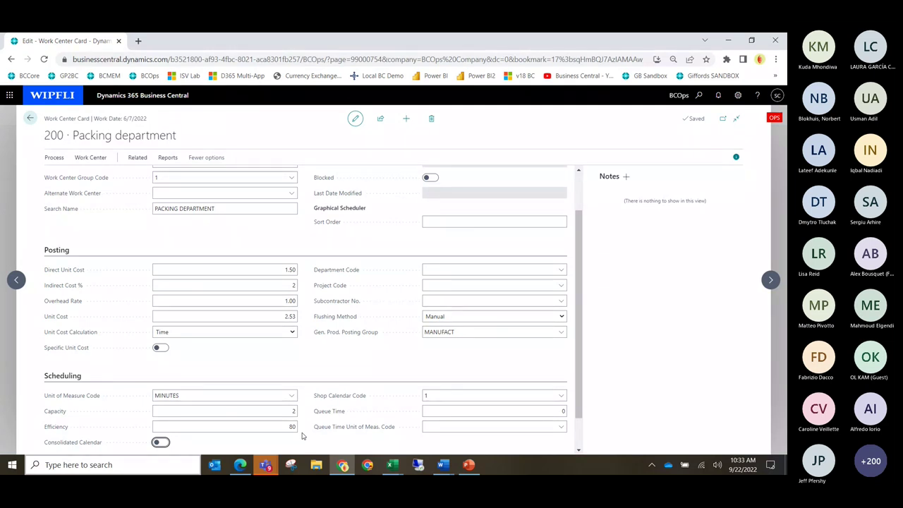
{"action": "scroll", "coordinate": [303, 436], "scroll_direction": "down", "scroll_amount": 1}
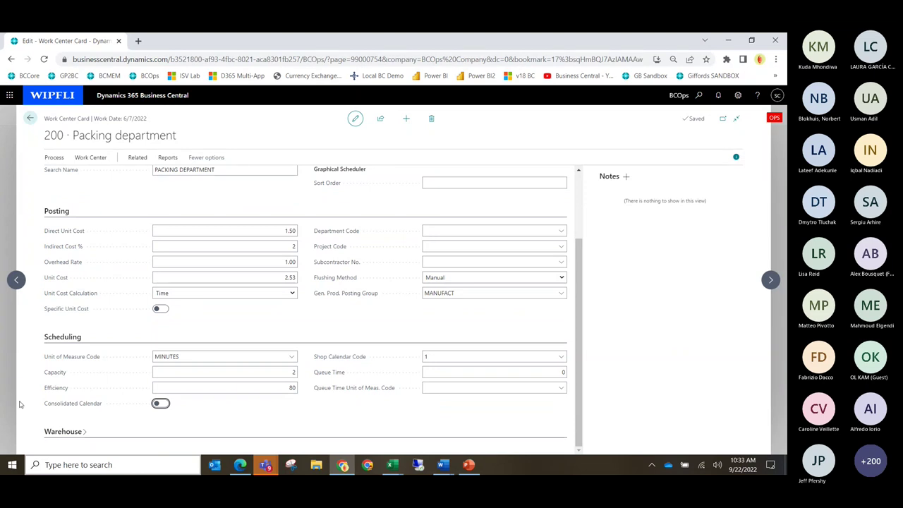
{"action": "scroll", "coordinate": [98, 405], "scroll_direction": "up", "scroll_amount": 3}
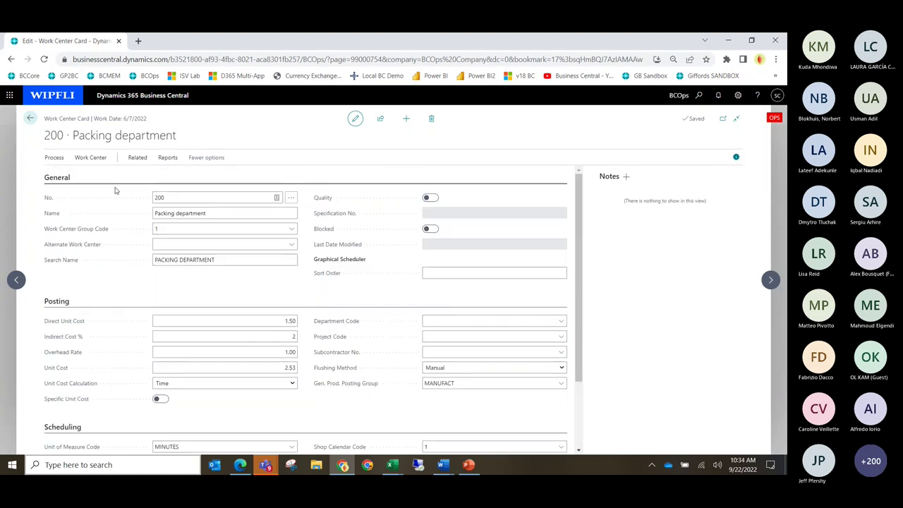
{"action": "left_click", "coordinate": [82, 158]}
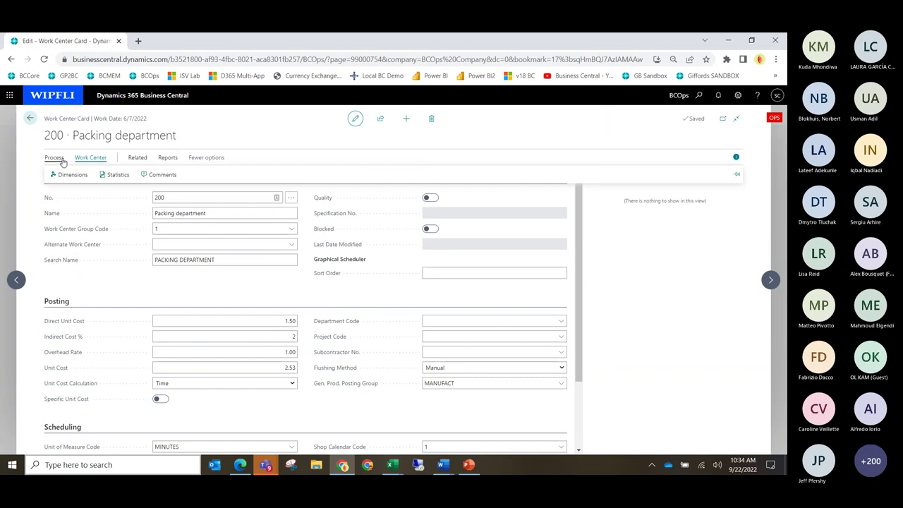
{"action": "left_click", "coordinate": [62, 159]}
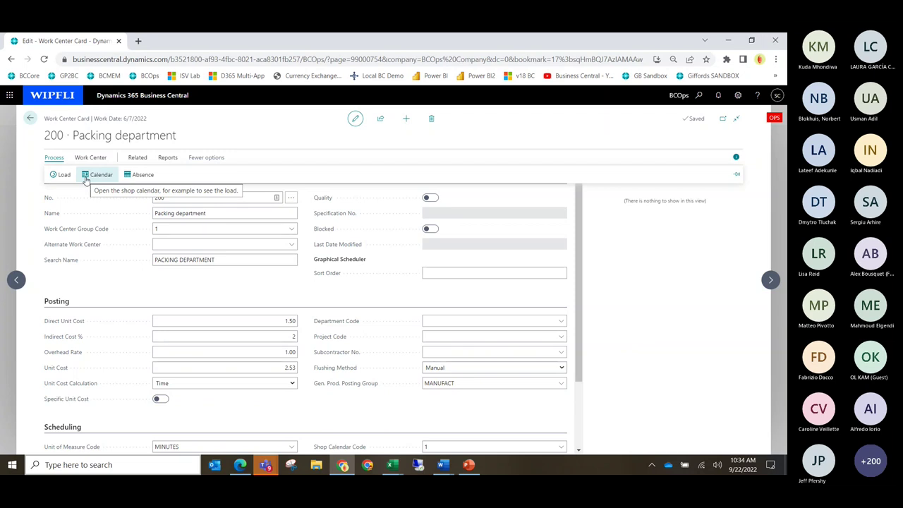
{"action": "left_click", "coordinate": [653, 301]}
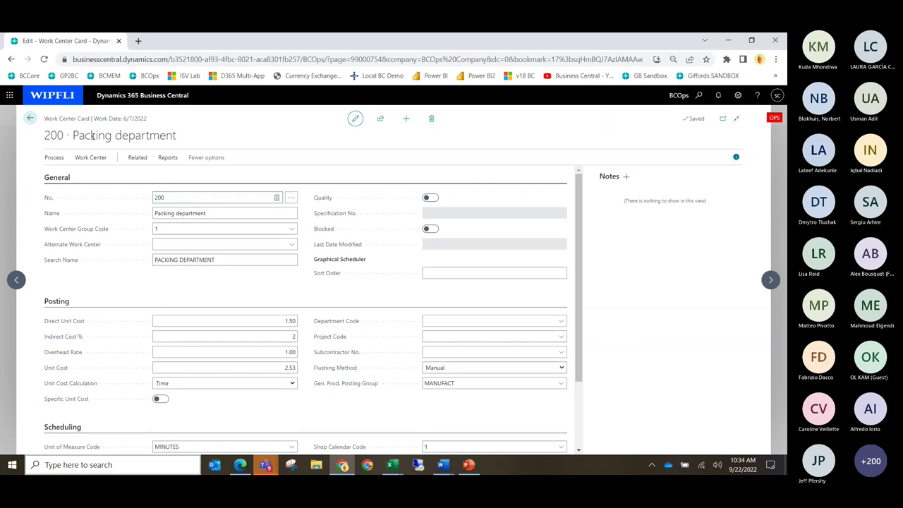
Leave the Packing department work center card and open the 1000 Bicycle routing from the Routings list
{"action": "left_click", "coordinate": [30, 118]}
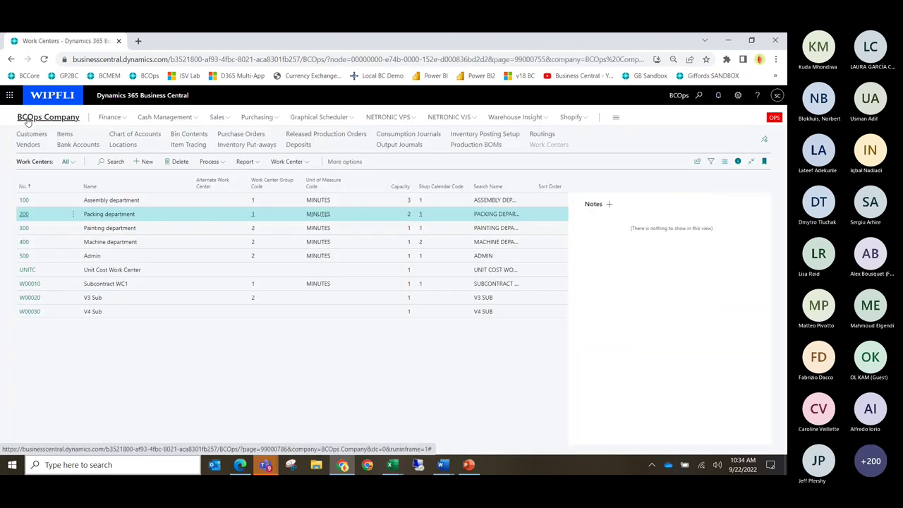
{"action": "left_click", "coordinate": [28, 118]}
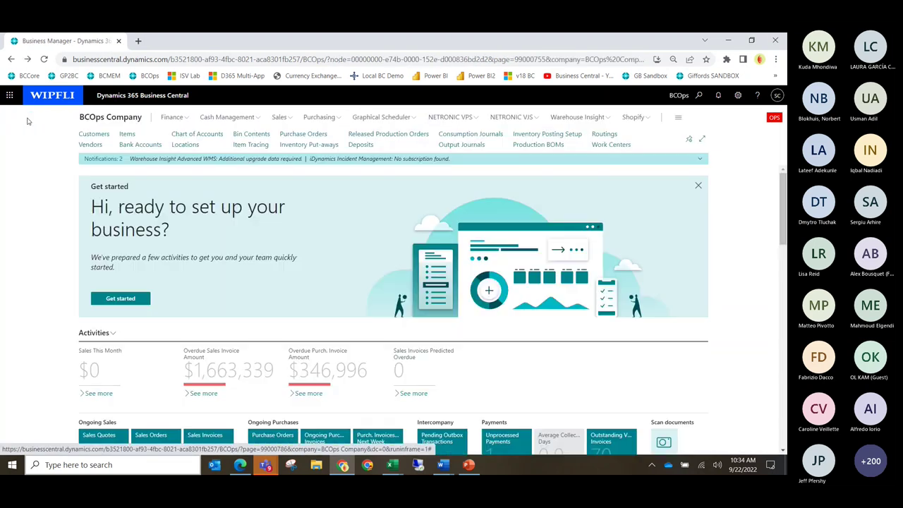
{"action": "left_click", "coordinate": [605, 134]}
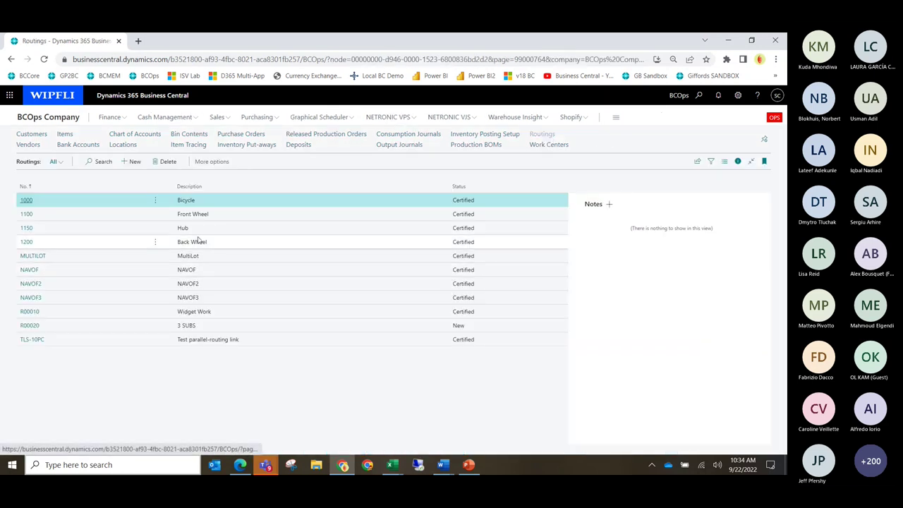
{"action": "left_click", "coordinate": [25, 202]}
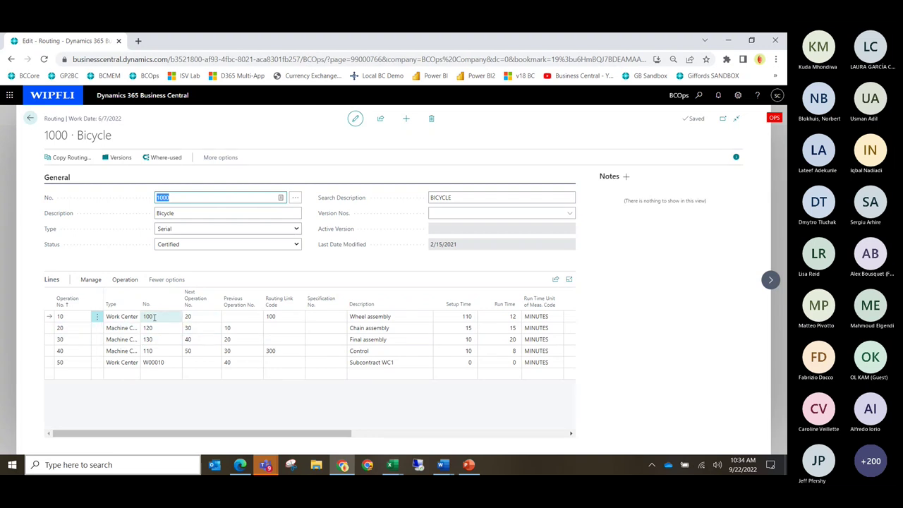
Examine the Bicycle routing lines' link codes, setup and run times, units of measure, lot size, wait time, scrap and concurrent capacities
{"action": "left_click", "coordinate": [275, 316]}
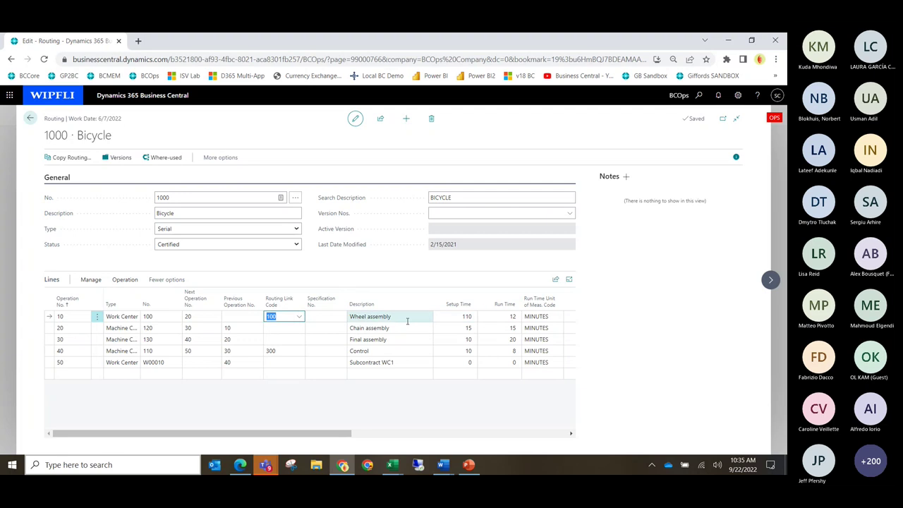
{"action": "left_click", "coordinate": [281, 350]}
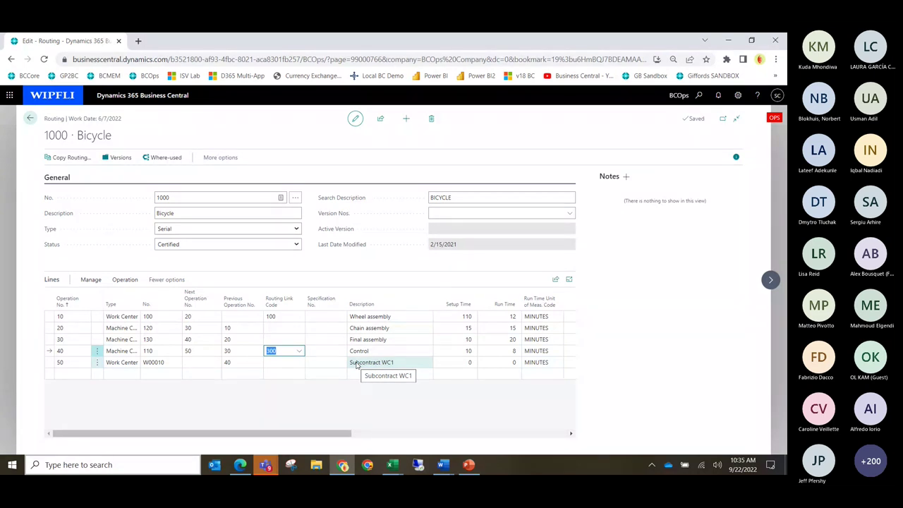
{"action": "left_click_drag", "start_coordinate": [328, 433], "coordinate": [433, 433]}
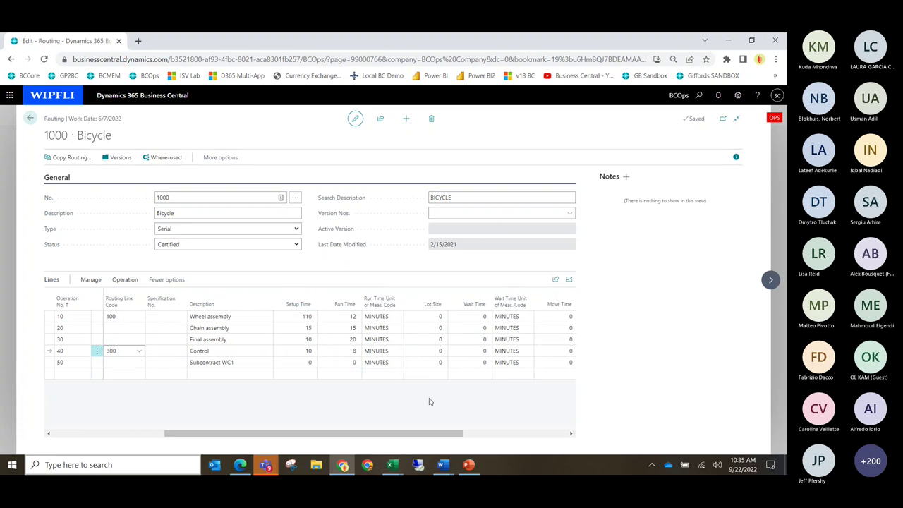
{"action": "left_click_drag", "start_coordinate": [436, 435], "coordinate": [503, 435]}
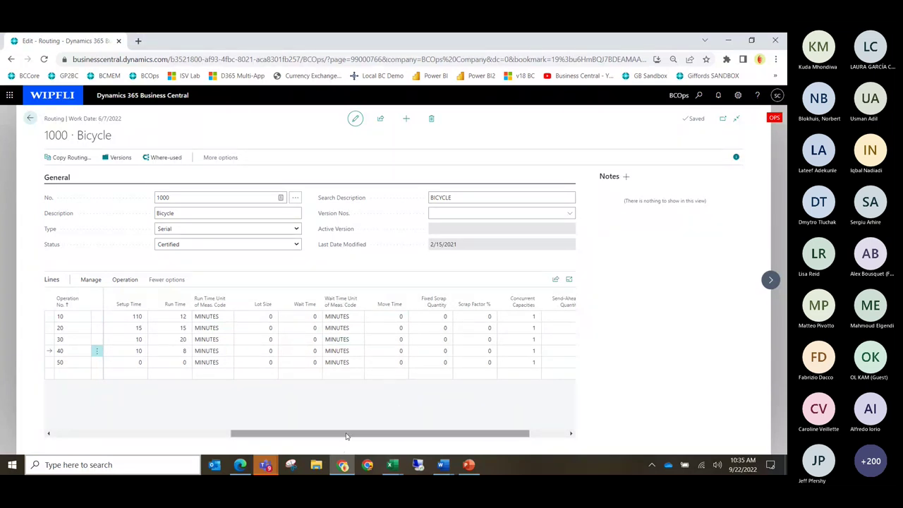
{"action": "left_click_drag", "start_coordinate": [346, 435], "coordinate": [296, 438]}
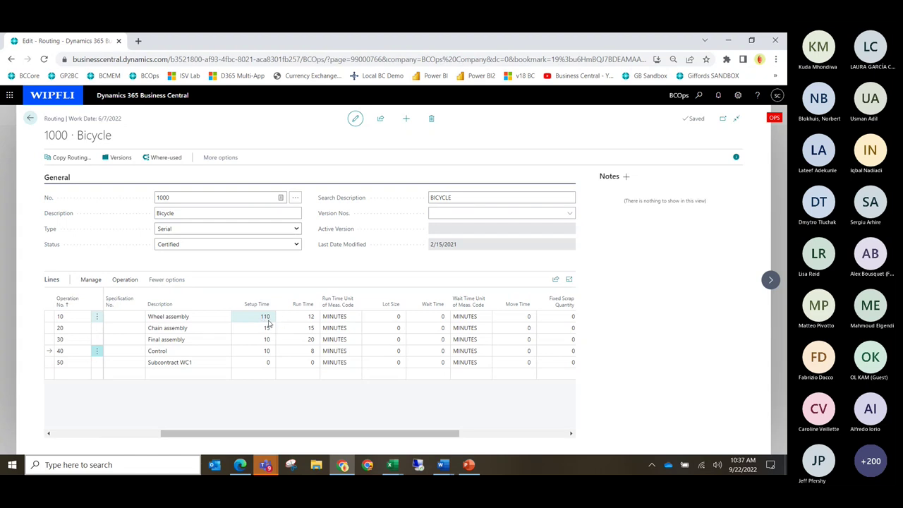
{"action": "left_click", "coordinate": [372, 318]}
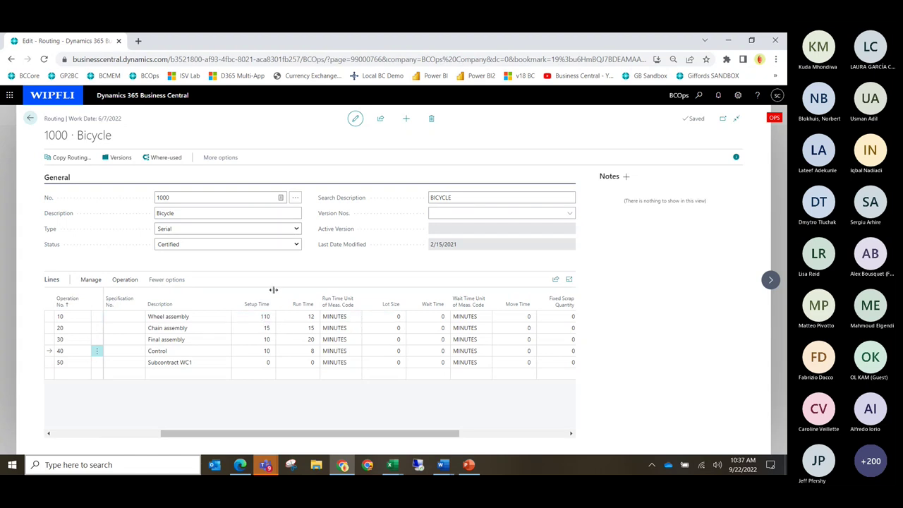
{"action": "left_click", "coordinate": [262, 318]}
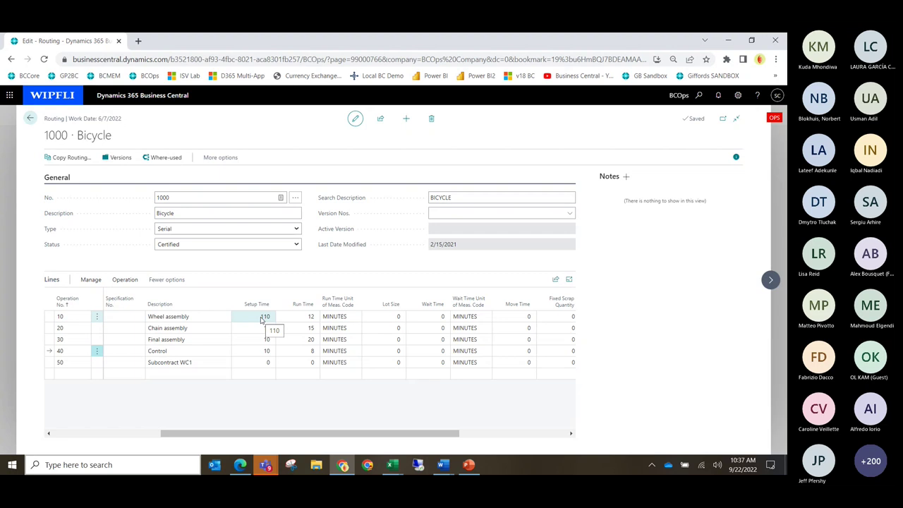
{"action": "left_click", "coordinate": [330, 329]}
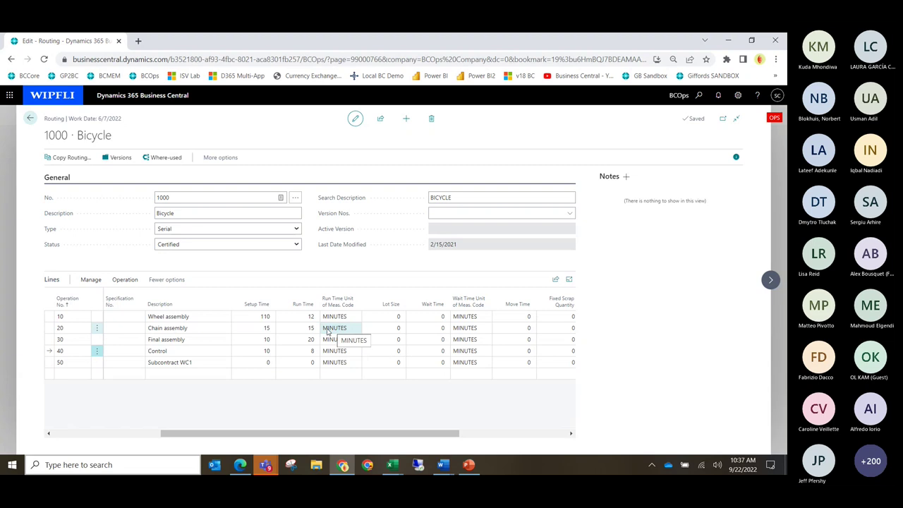
{"action": "left_click_drag", "start_coordinate": [385, 436], "coordinate": [486, 436]}
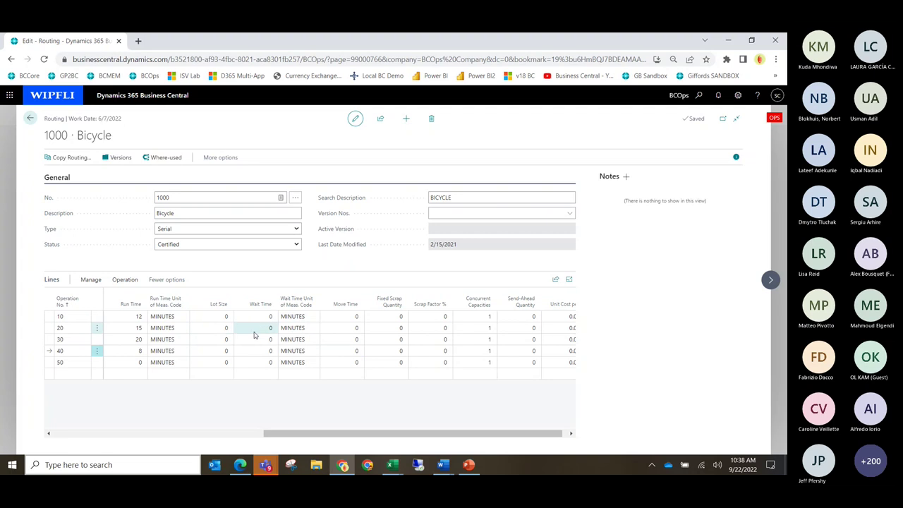
View the routing's line operation actions and the available version number series, and return to the BCOps Company home page
{"action": "left_click", "coordinate": [127, 281]}
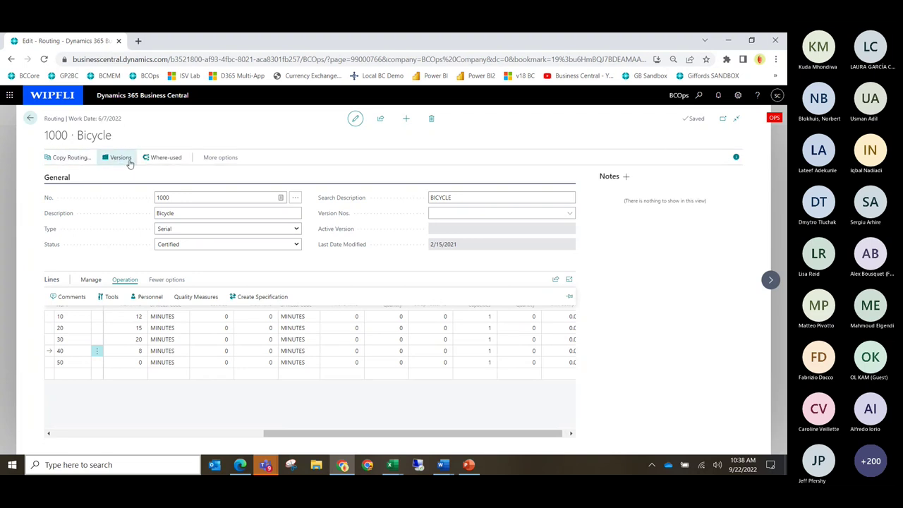
{"action": "left_click", "coordinate": [443, 214]}
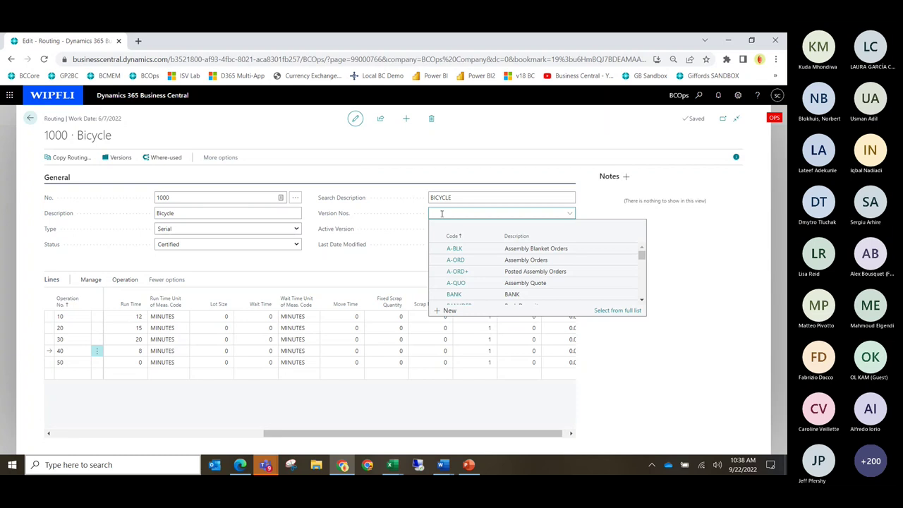
{"action": "left_click", "coordinate": [401, 217]}
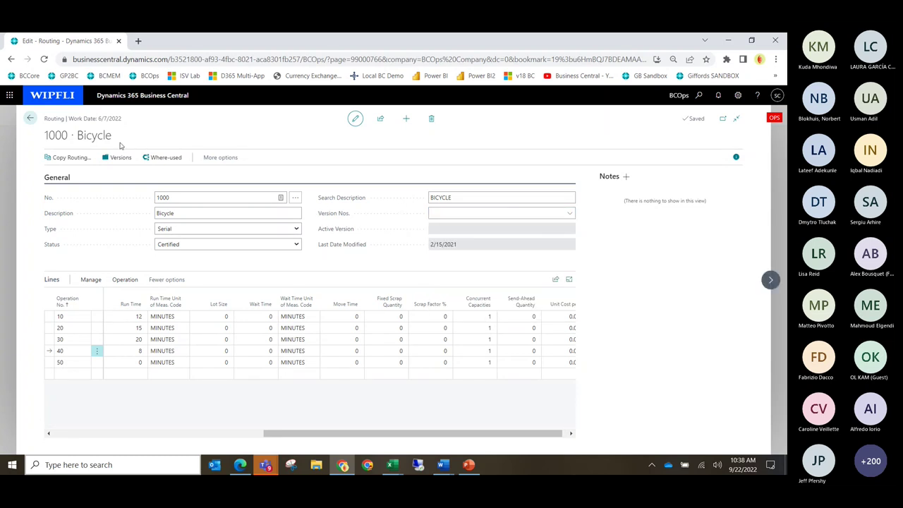
{"action": "left_click", "coordinate": [31, 120]}
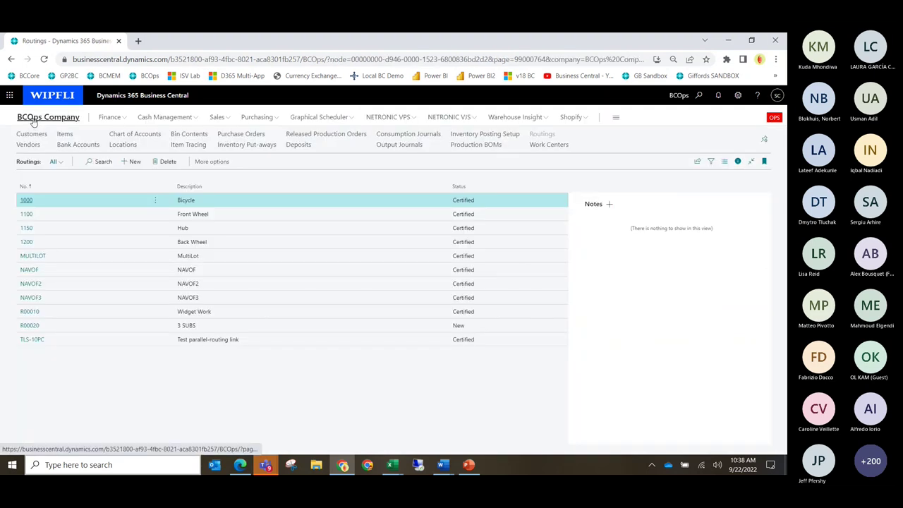
{"action": "left_click", "coordinate": [33, 120]}
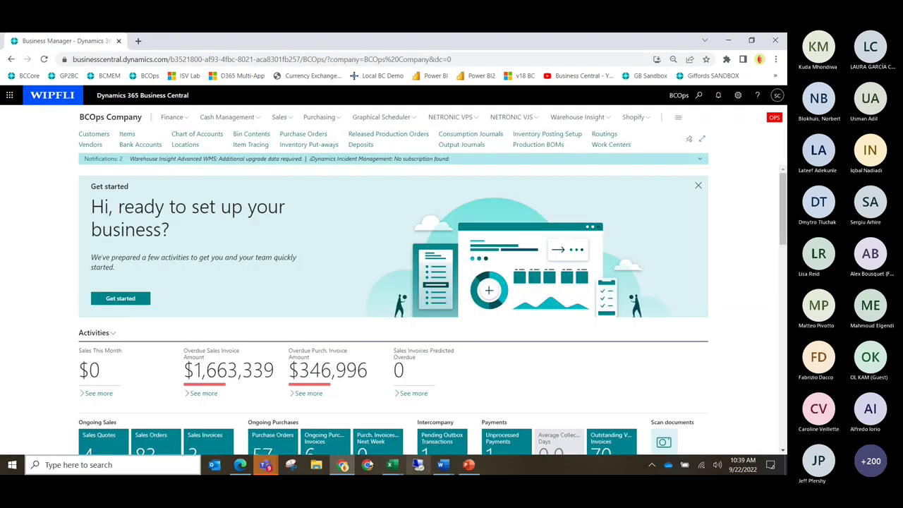
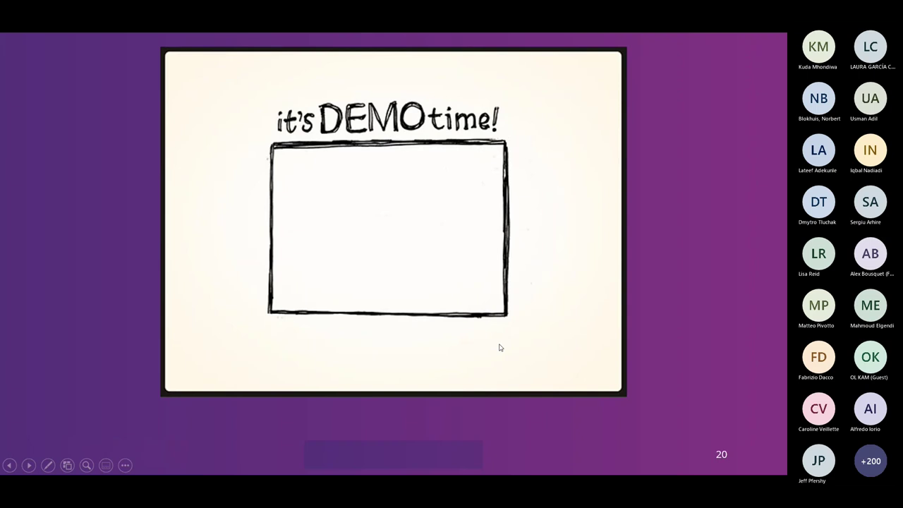
Exit the PowerPoint slide show, switch to Business Central and create a new released production order
{"action": "key", "text": "Escape"}
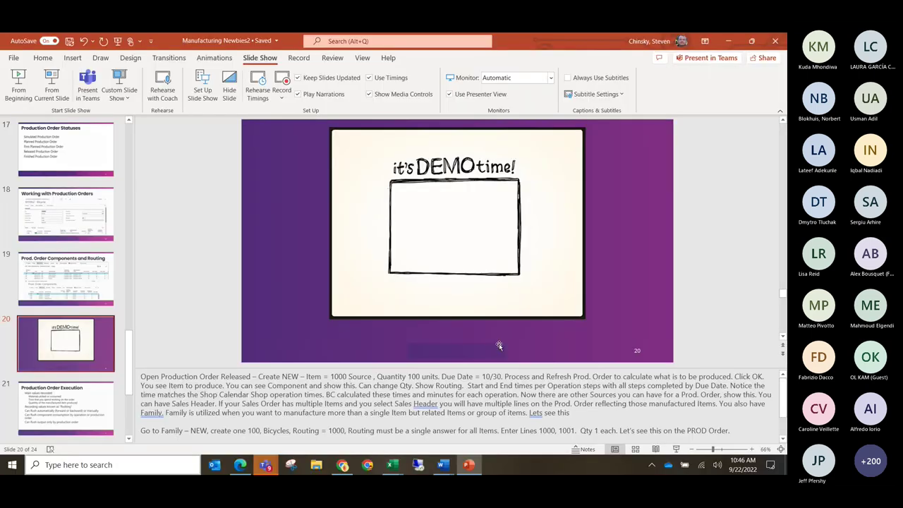
{"action": "key", "text": "alt+Tab"}
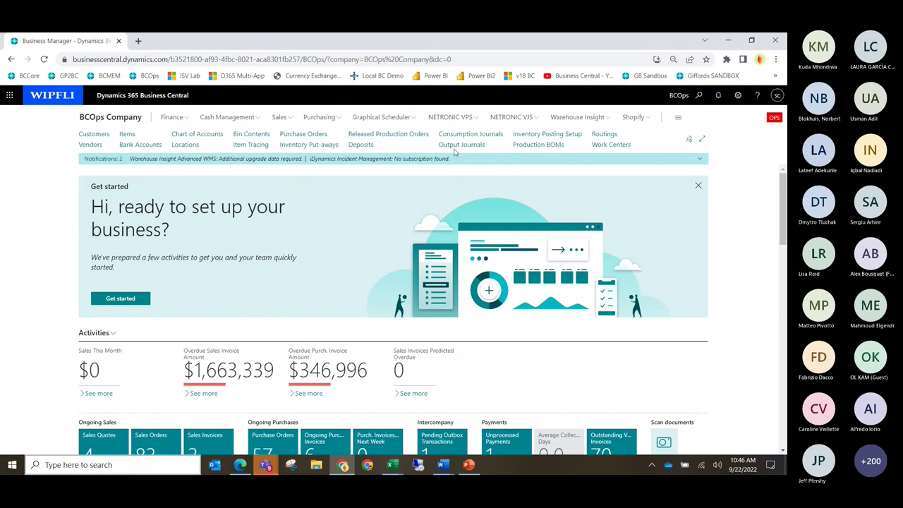
{"action": "left_click", "coordinate": [413, 139]}
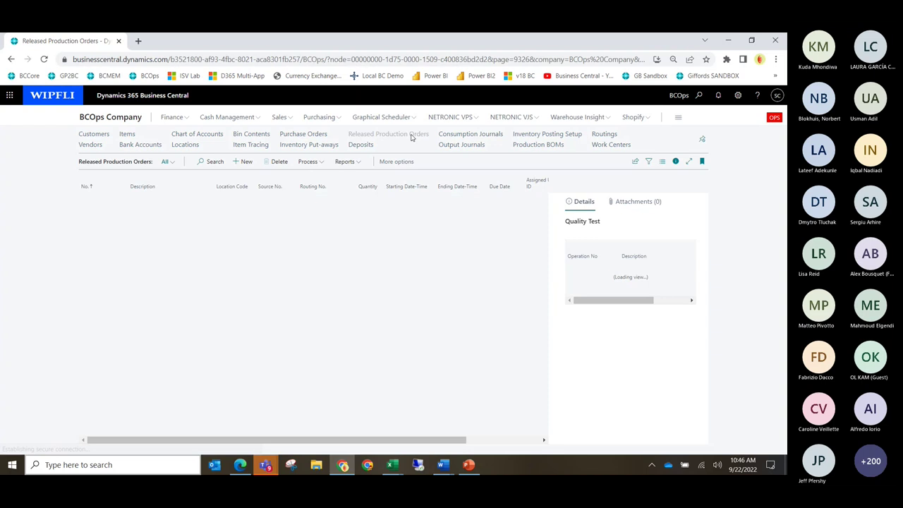
{"action": "left_click", "coordinate": [244, 161]}
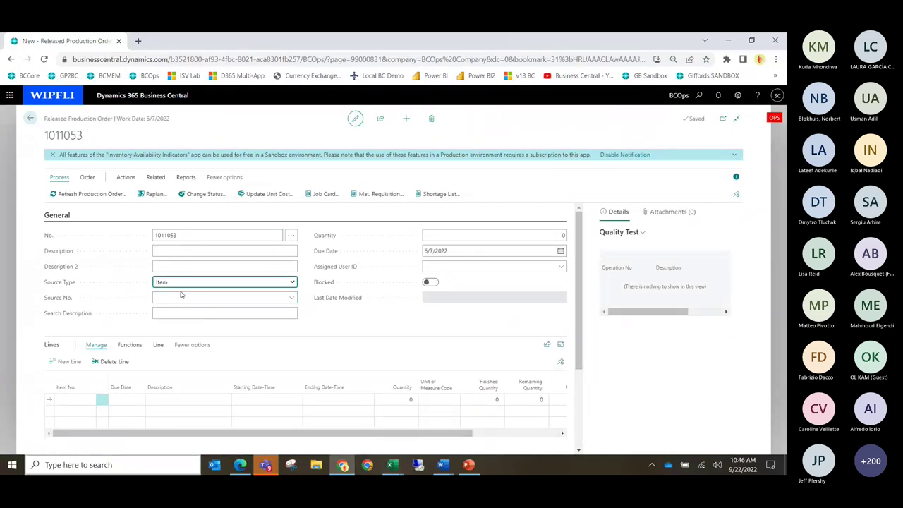
Set the production order's source number to item 1000 and its quantity to 25
{"action": "left_click", "coordinate": [211, 297]}
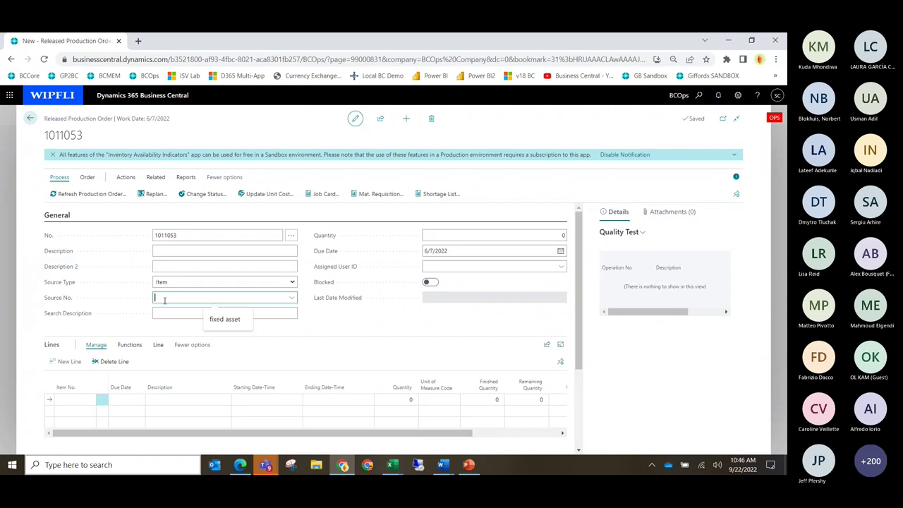
{"action": "type", "text": "1000"}
{"action": "key", "text": "Tab"}
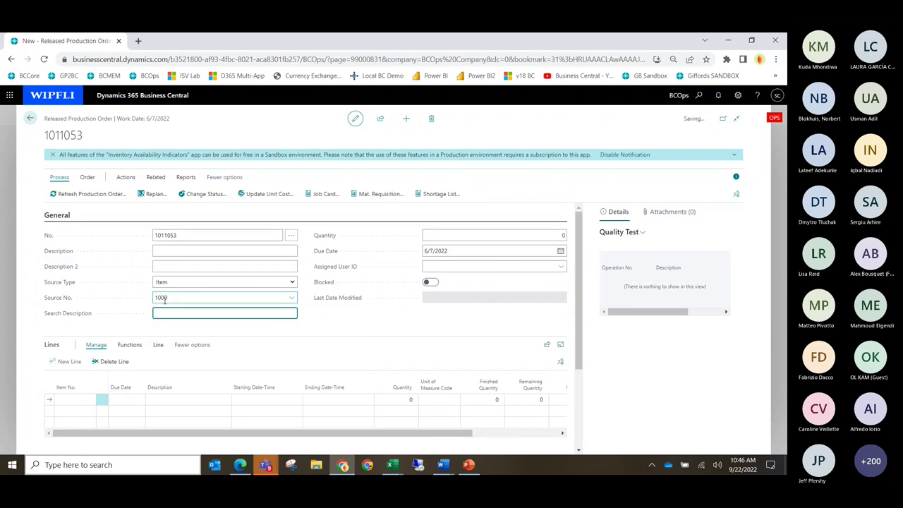
{"action": "left_click", "coordinate": [470, 235]}
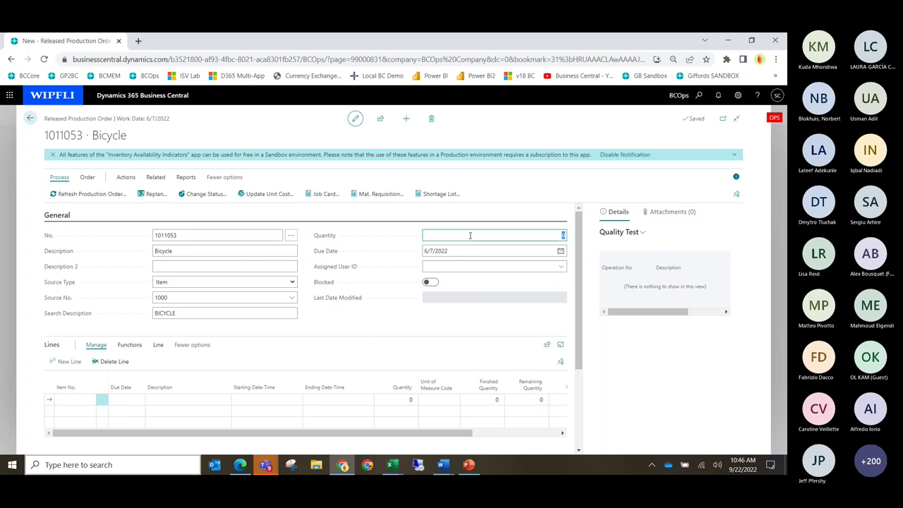
{"action": "type", "text": "25"}
{"action": "key", "text": "Tab"}
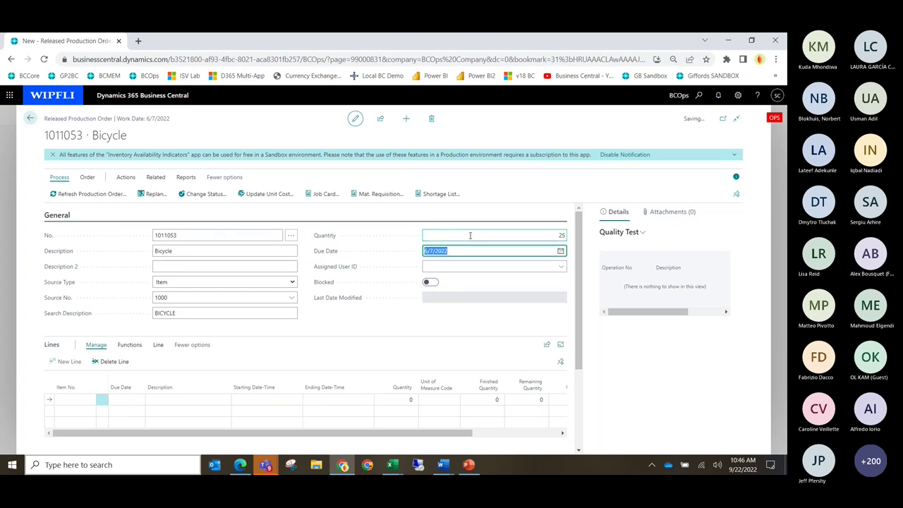
Refresh the production order with Back scheduling, calculating lines, routings and component need, and select the Bicycle line
{"action": "left_click", "coordinate": [67, 198]}
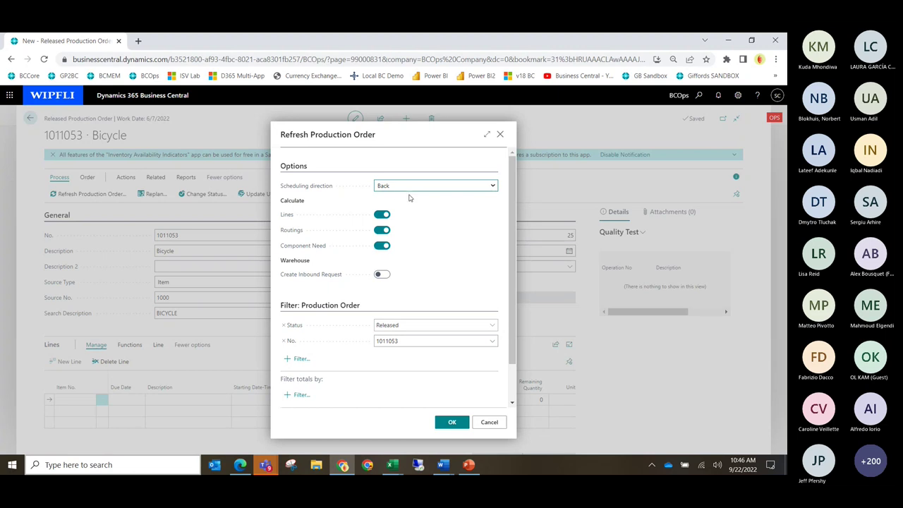
{"action": "left_click", "coordinate": [447, 422]}
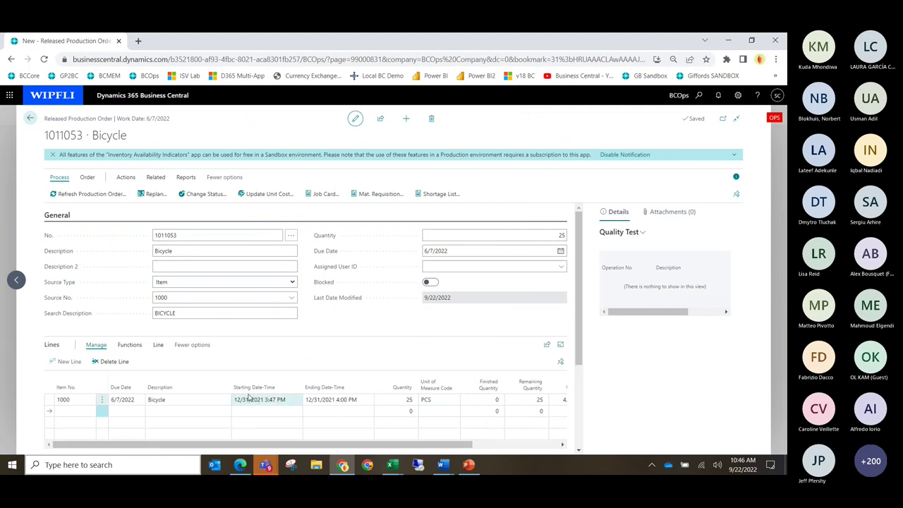
{"action": "left_click", "coordinate": [203, 399]}
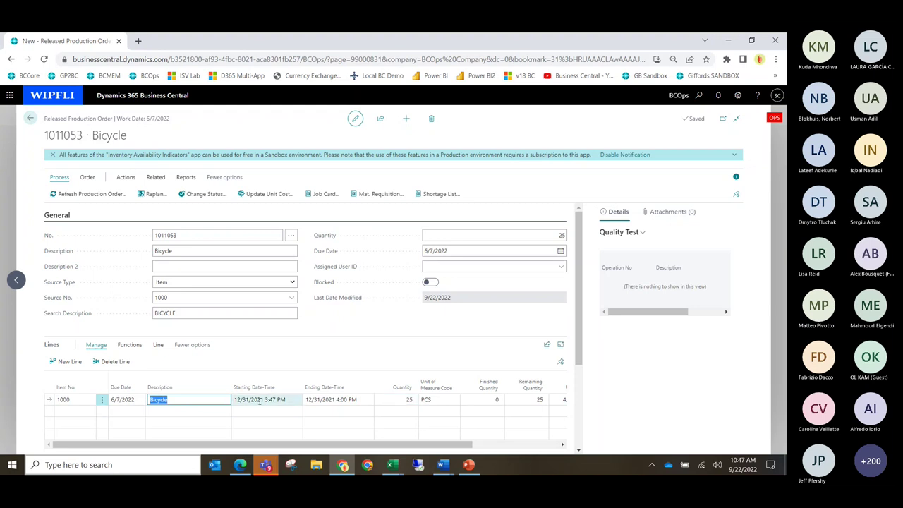
Pick June 30, 2022 as the order's due date, refresh the production order again with Back scheduling, and select the Bicycle line
{"action": "left_click", "coordinate": [561, 251]}
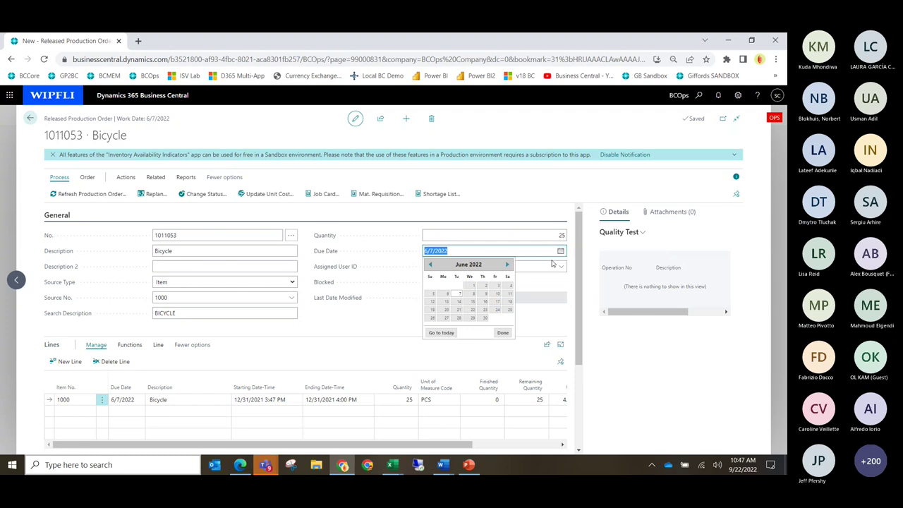
{"action": "left_click", "coordinate": [487, 319]}
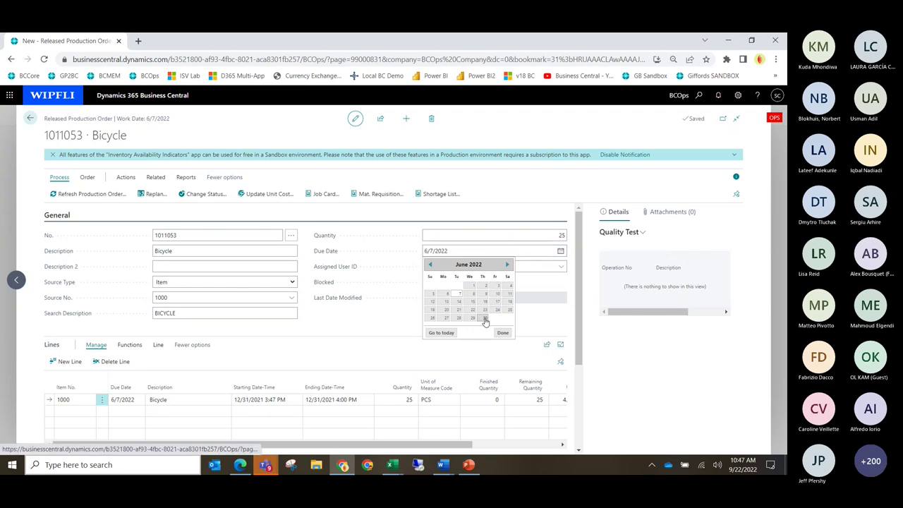
{"action": "left_click", "coordinate": [74, 192]}
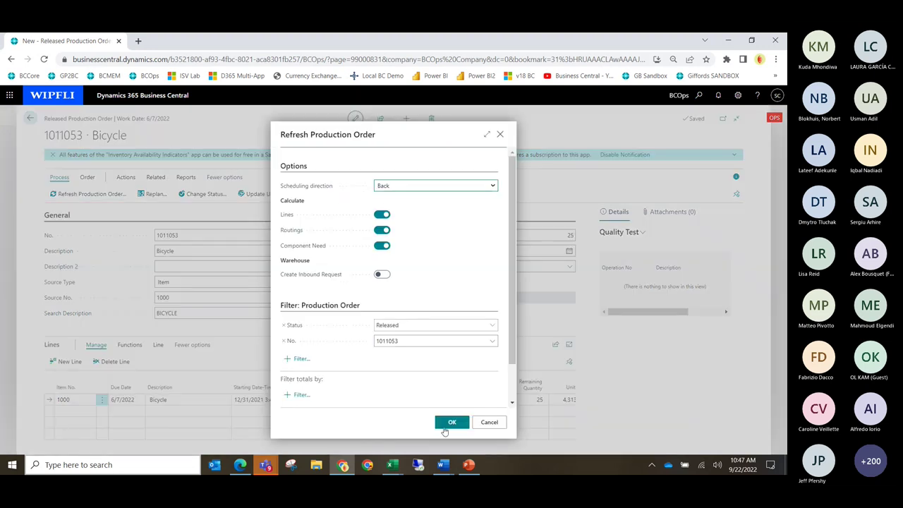
{"action": "left_click", "coordinate": [445, 424]}
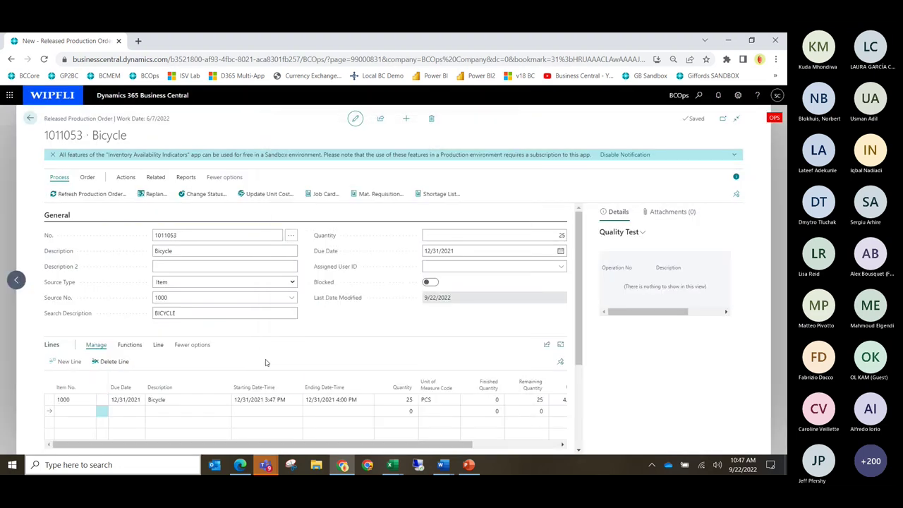
{"action": "left_click", "coordinate": [215, 399]}
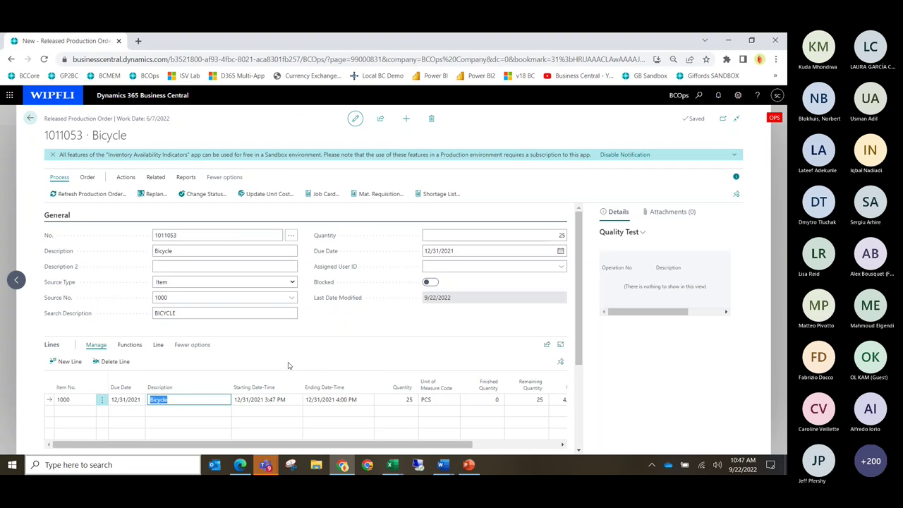
Refresh the production order with Forward scheduling, calculating lines, routings and component need, and select the Bicycle line
{"action": "left_click", "coordinate": [54, 200]}
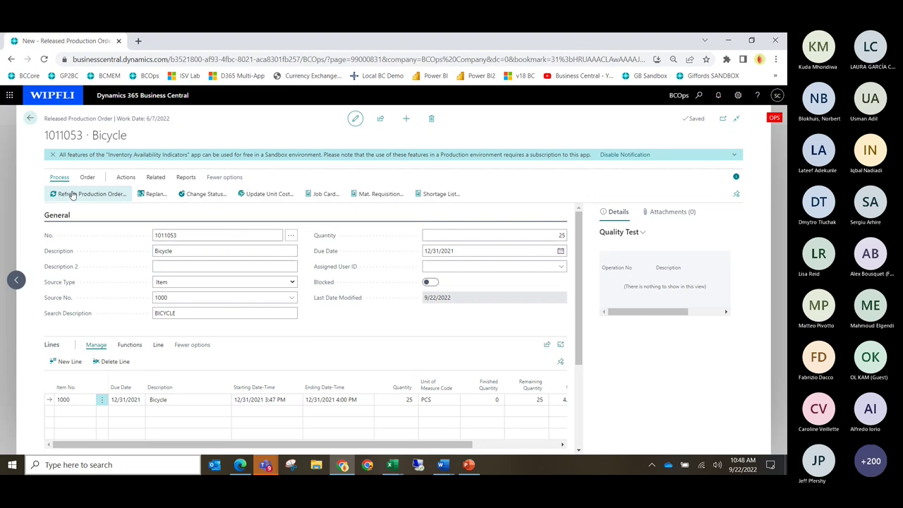
{"action": "left_click", "coordinate": [72, 195]}
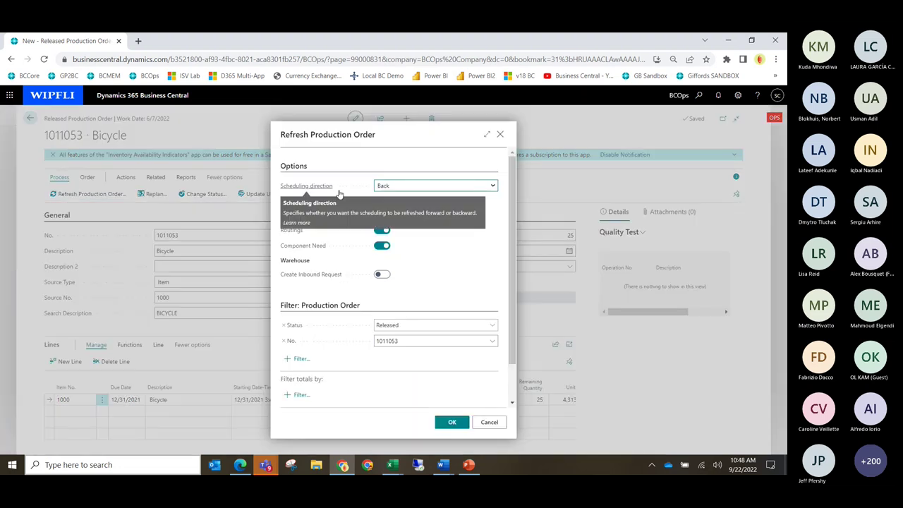
{"action": "left_click", "coordinate": [493, 186]}
{"action": "left_click", "coordinate": [485, 200]}
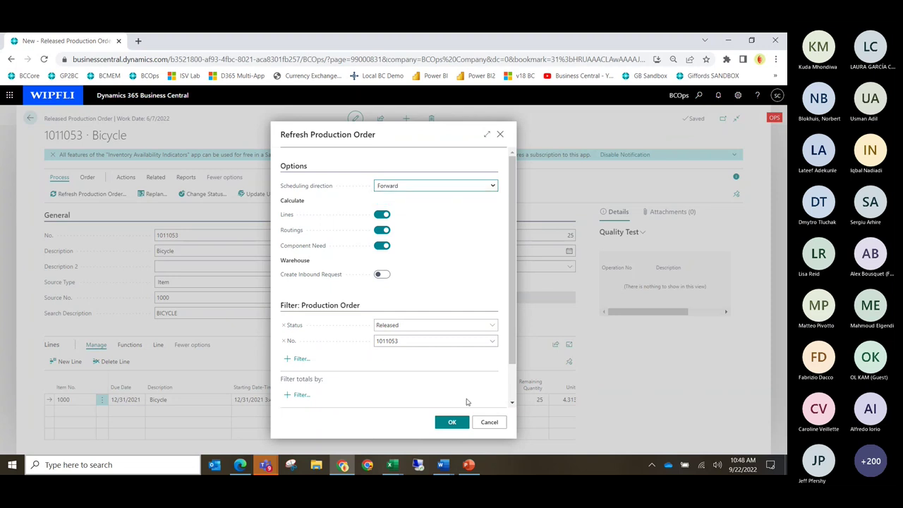
{"action": "left_click", "coordinate": [451, 423]}
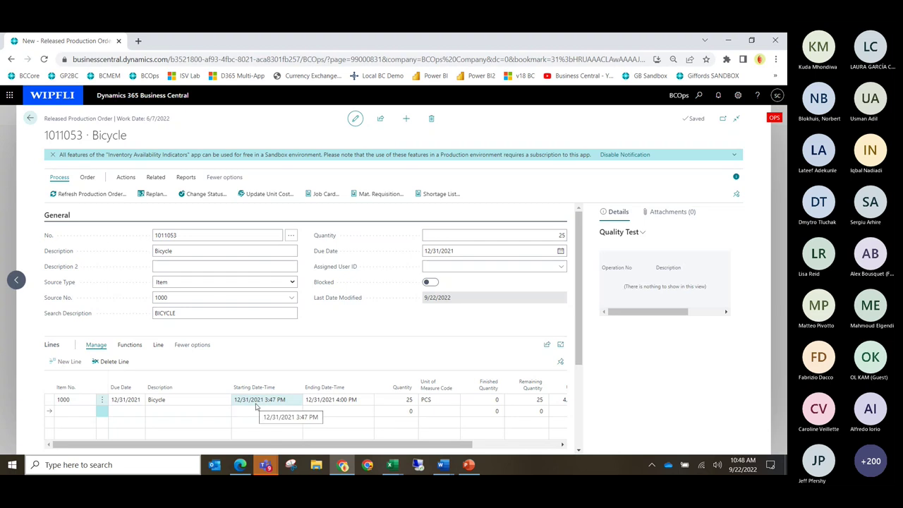
{"action": "left_click", "coordinate": [199, 400]}
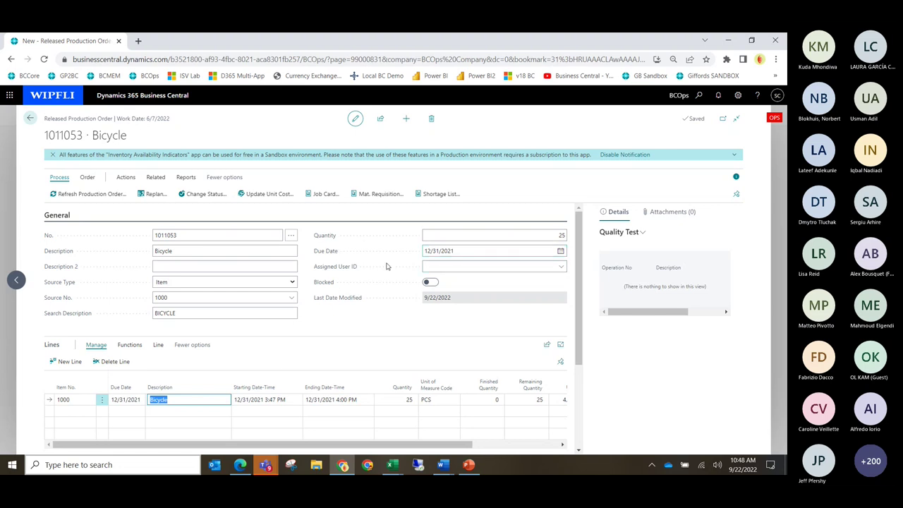
Review the Bicycle line's production order routing, including each operation's start and end times, and close it
{"action": "left_click", "coordinate": [159, 350]}
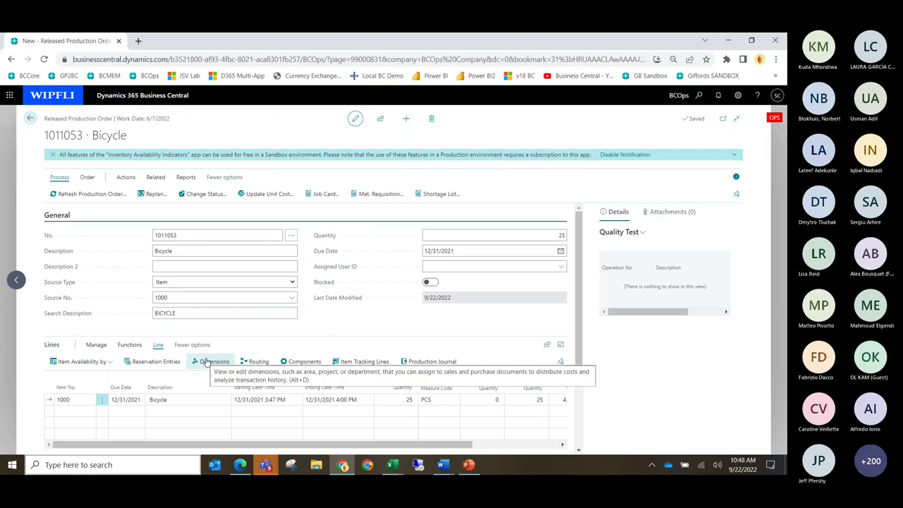
{"action": "left_click", "coordinate": [249, 365]}
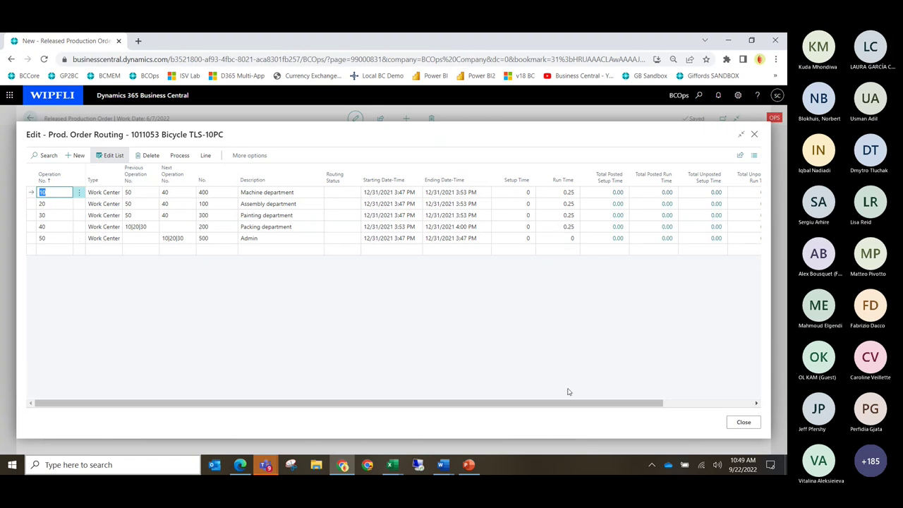
{"action": "left_click_drag", "start_coordinate": [568, 403], "coordinate": [509, 408]}
{"action": "left_click", "coordinate": [740, 422]}
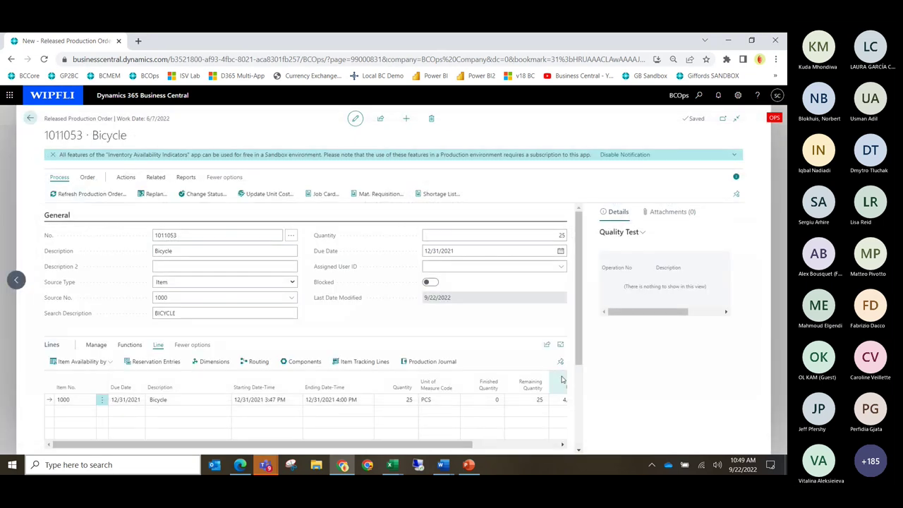
Review the Bicycle line's production order components, including quantities and flushing methods, and close the list
{"action": "left_click", "coordinate": [317, 366]}
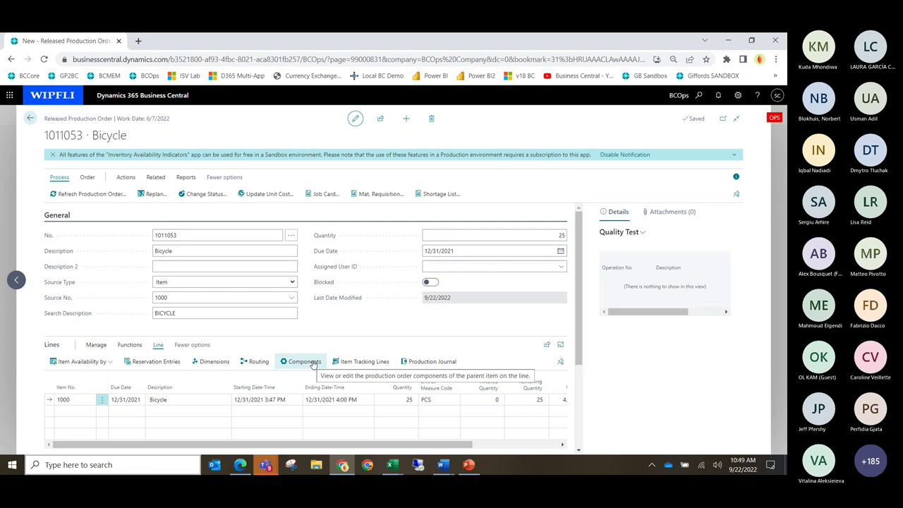
{"action": "left_click", "coordinate": [313, 364]}
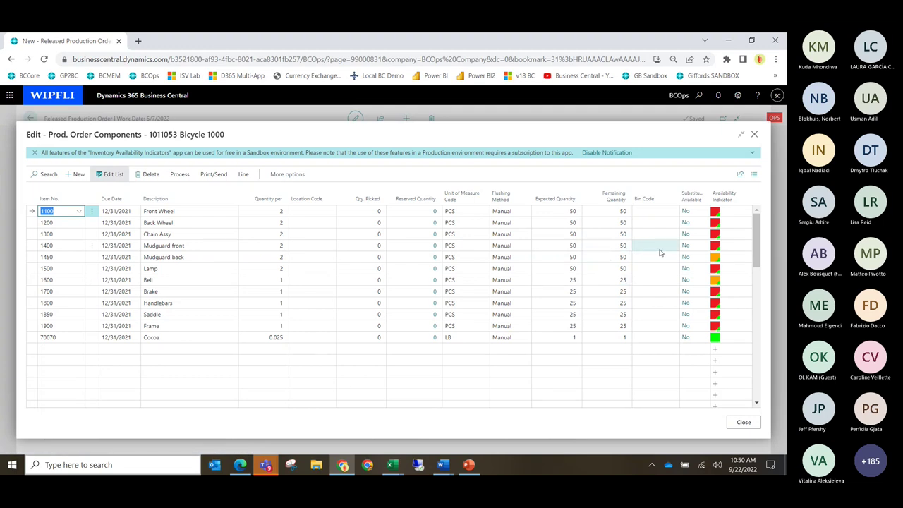
{"action": "left_click", "coordinate": [743, 423]}
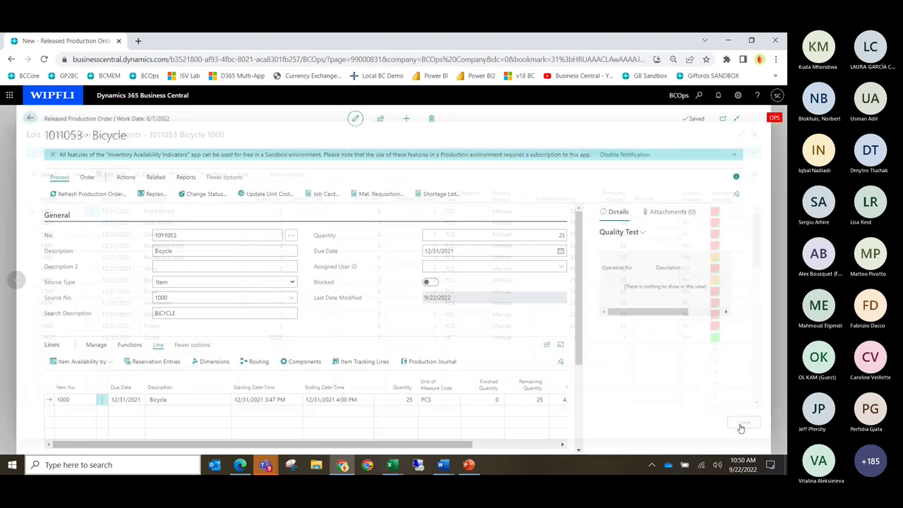
Return to the released production orders, open the first Bicycle order and set its source type to Family
{"action": "left_click", "coordinate": [30, 120]}
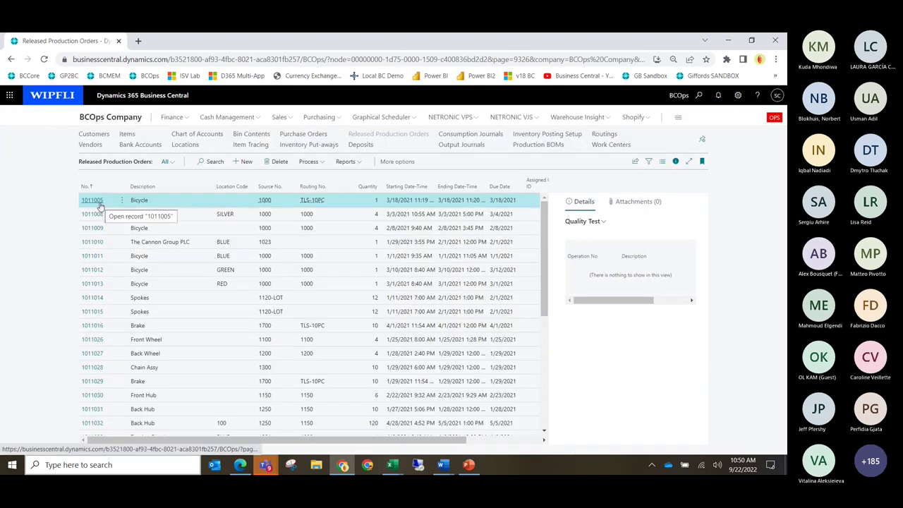
{"action": "left_click", "coordinate": [99, 203]}
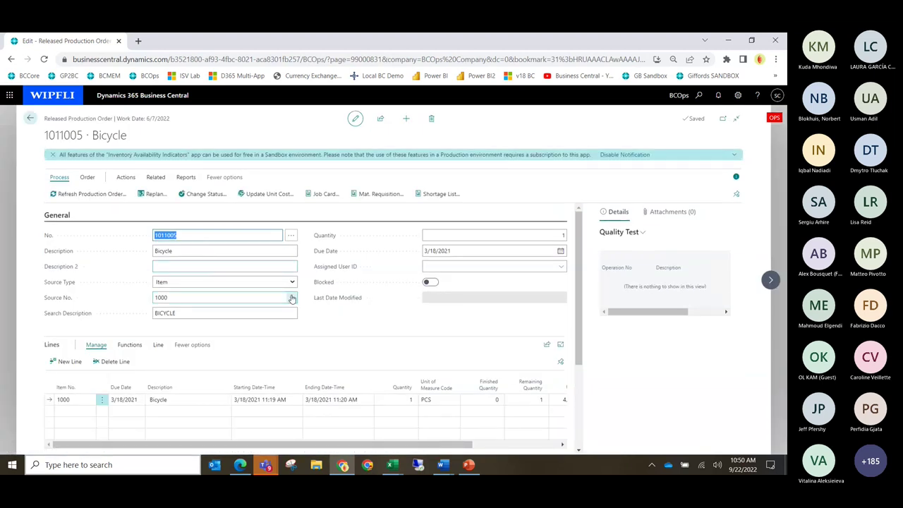
{"action": "left_click", "coordinate": [290, 283]}
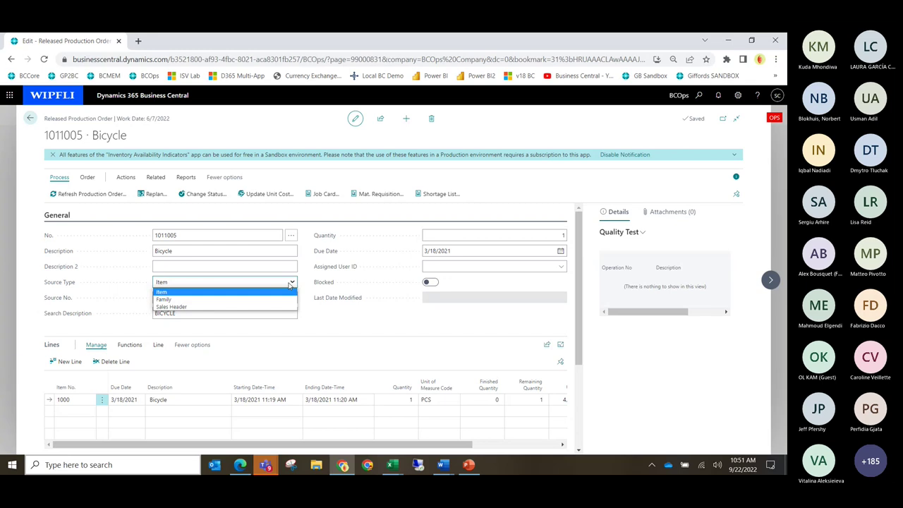
{"action": "left_click", "coordinate": [169, 299]}
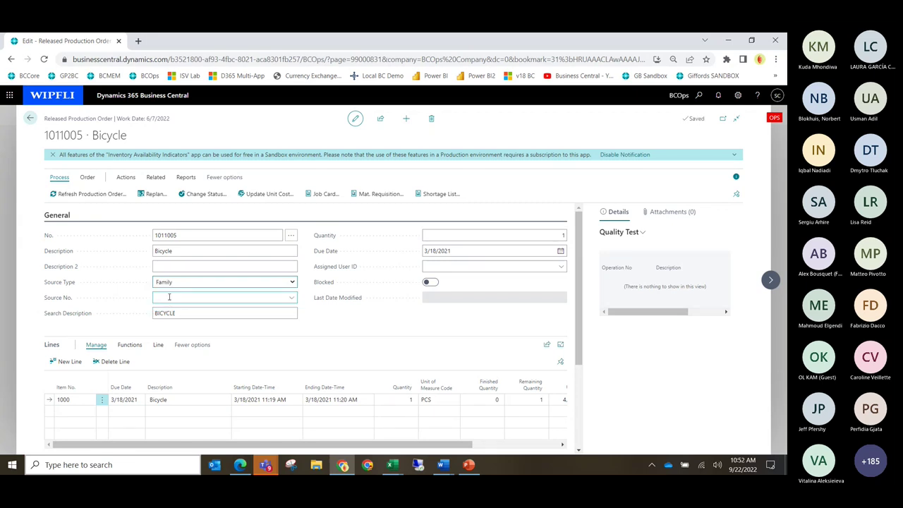
Inspect the FAMILY 1 card from the full list of families and select FAMILY 1 as the order's source number
{"action": "left_click", "coordinate": [169, 299]}
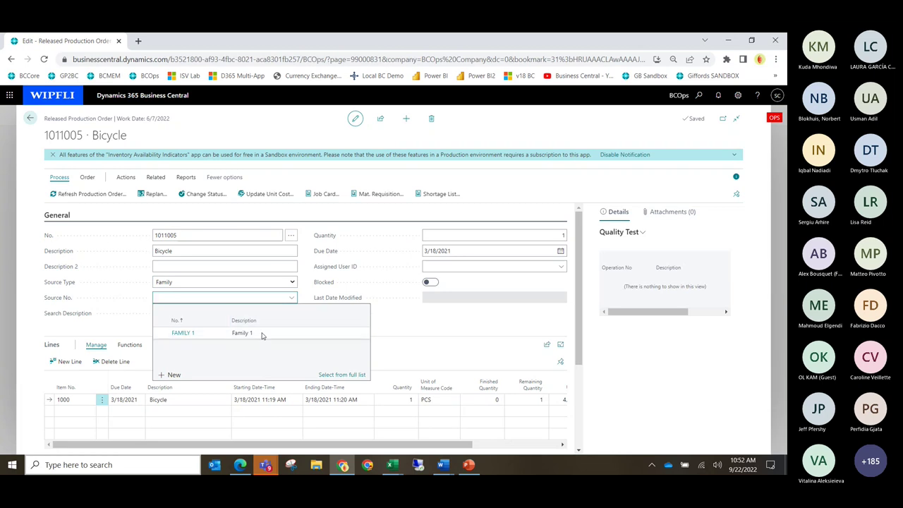
{"action": "left_click", "coordinate": [325, 376]}
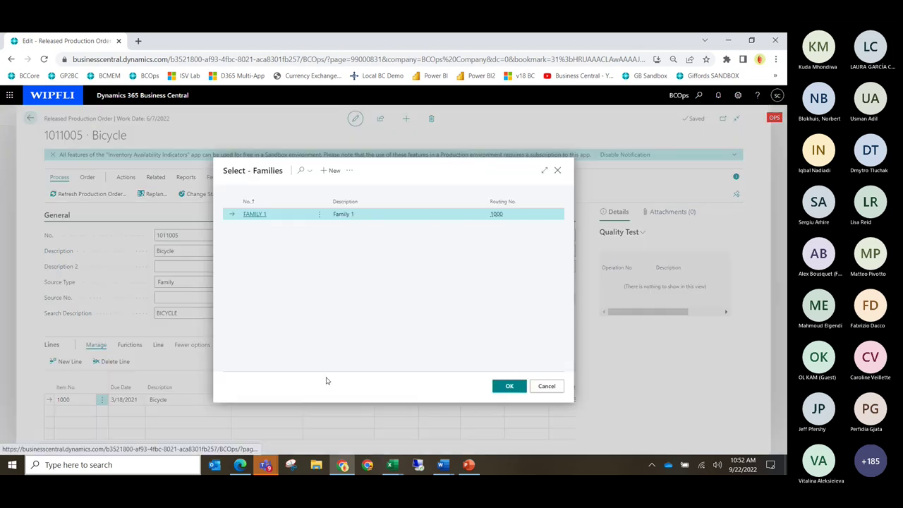
{"action": "left_click", "coordinate": [349, 170]}
{"action": "mouse_move", "coordinate": [398, 195]}
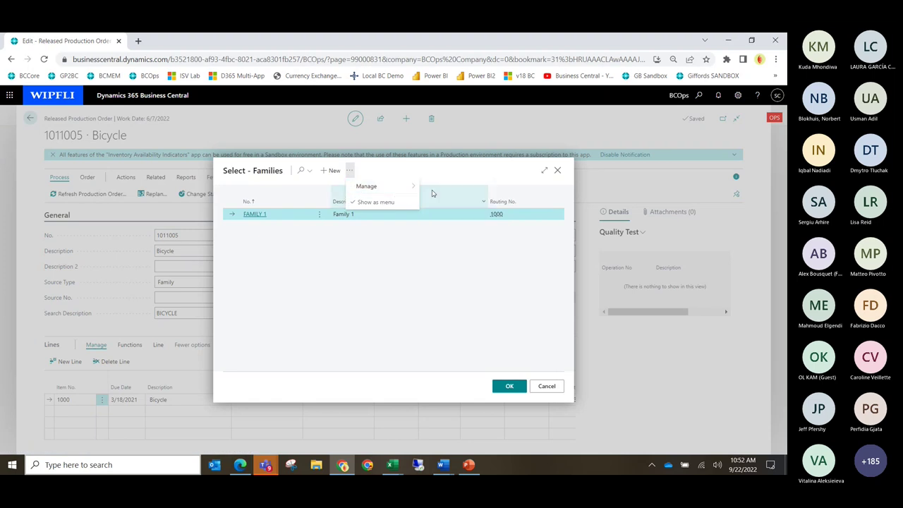
{"action": "left_click", "coordinate": [431, 185]}
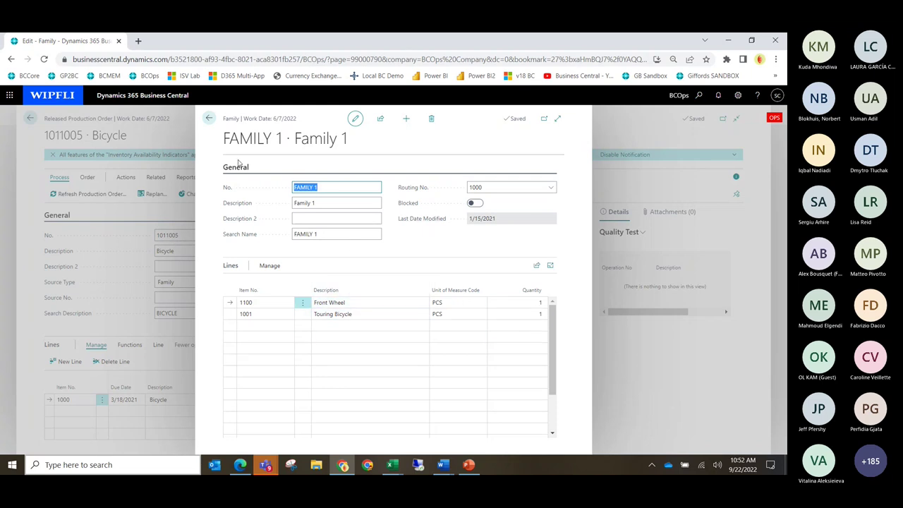
{"action": "left_click", "coordinate": [209, 119]}
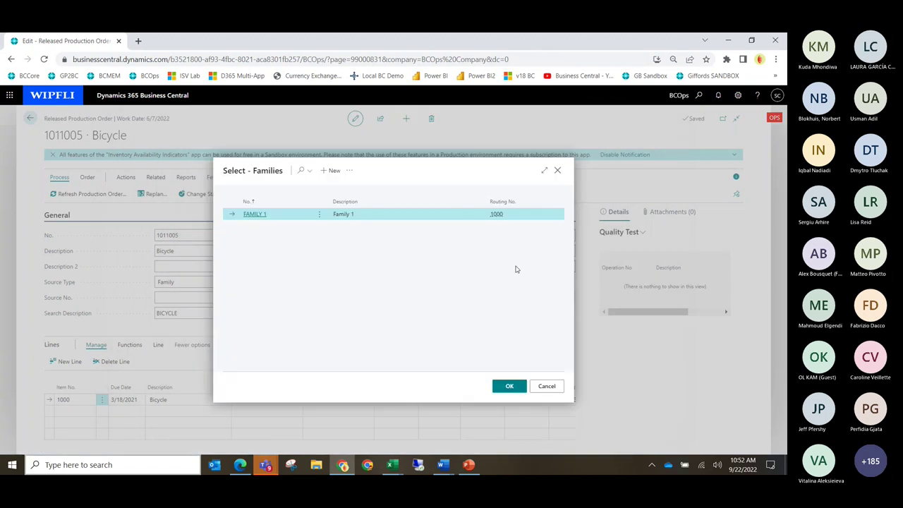
{"action": "left_click", "coordinate": [514, 386]}
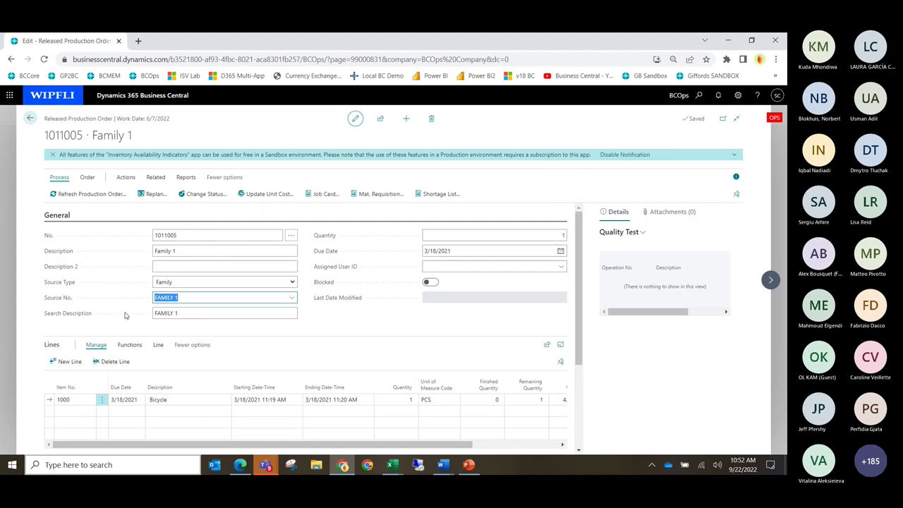
Refresh the family production order with Back scheduling, calculating lines, routings and component need, and leave the order
{"action": "left_click", "coordinate": [88, 198]}
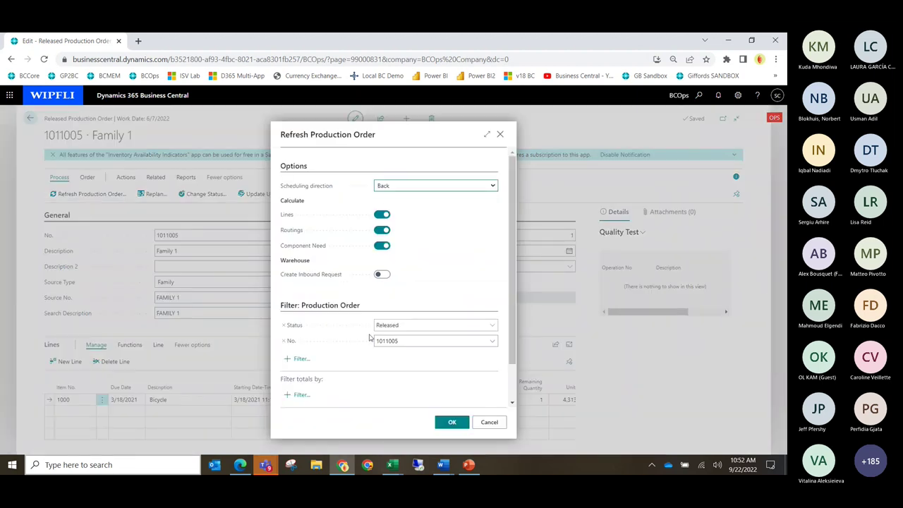
{"action": "left_click", "coordinate": [450, 422]}
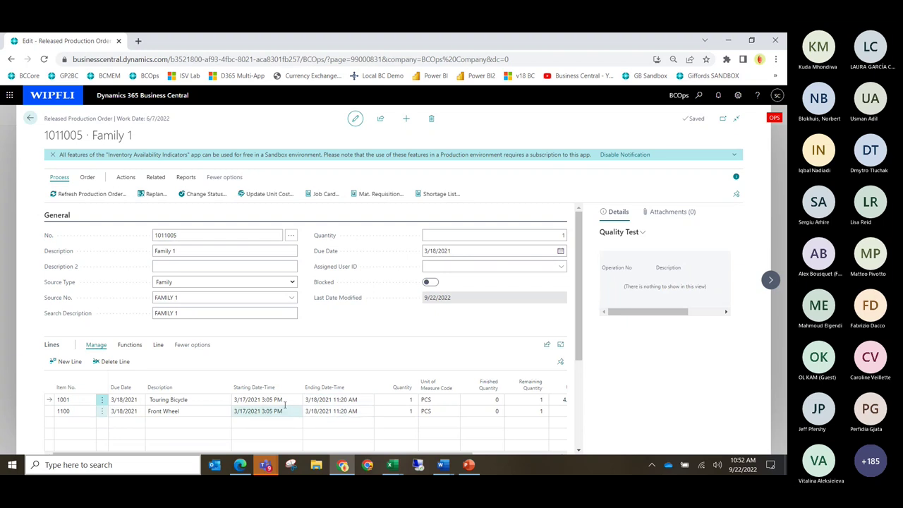
{"action": "left_click", "coordinate": [31, 118]}
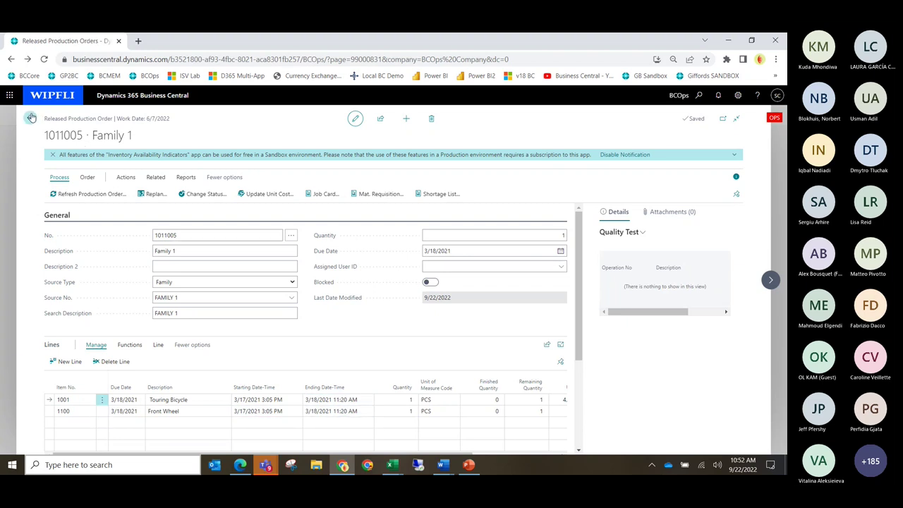
Switch to PowerPoint, start the slide show from the current slide and advance to the Production Order Execution slide
{"action": "left_click", "coordinate": [469, 466]}
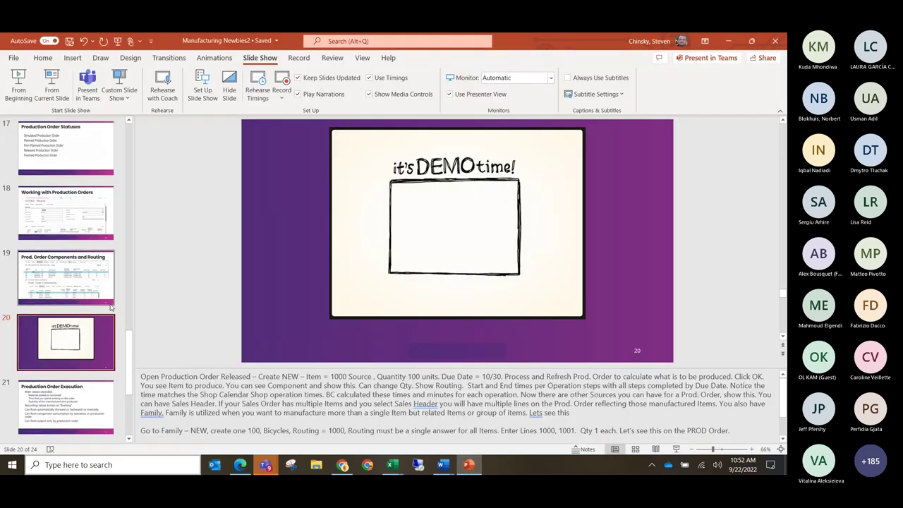
{"action": "left_click", "coordinate": [51, 84]}
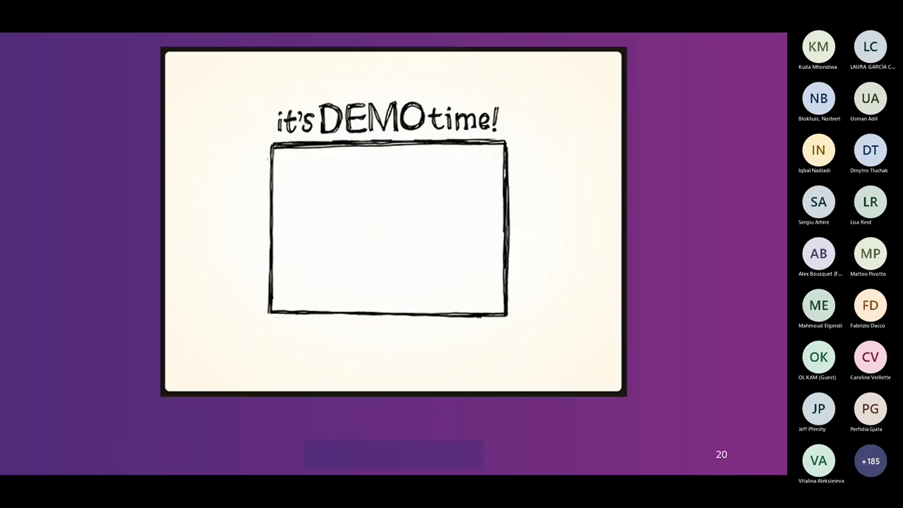
{"action": "key", "text": "Right"}
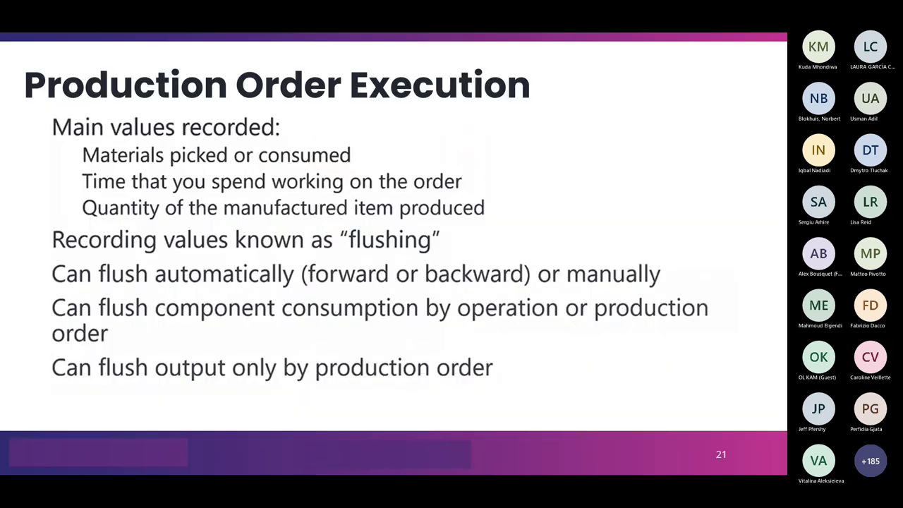